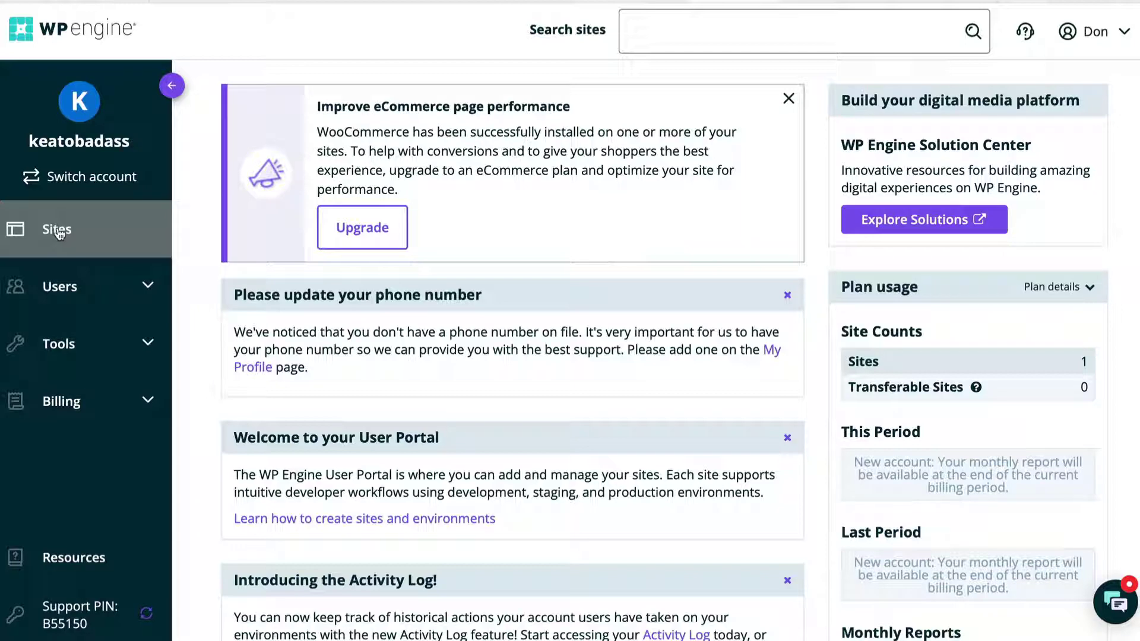
pyautogui.click(59, 230)
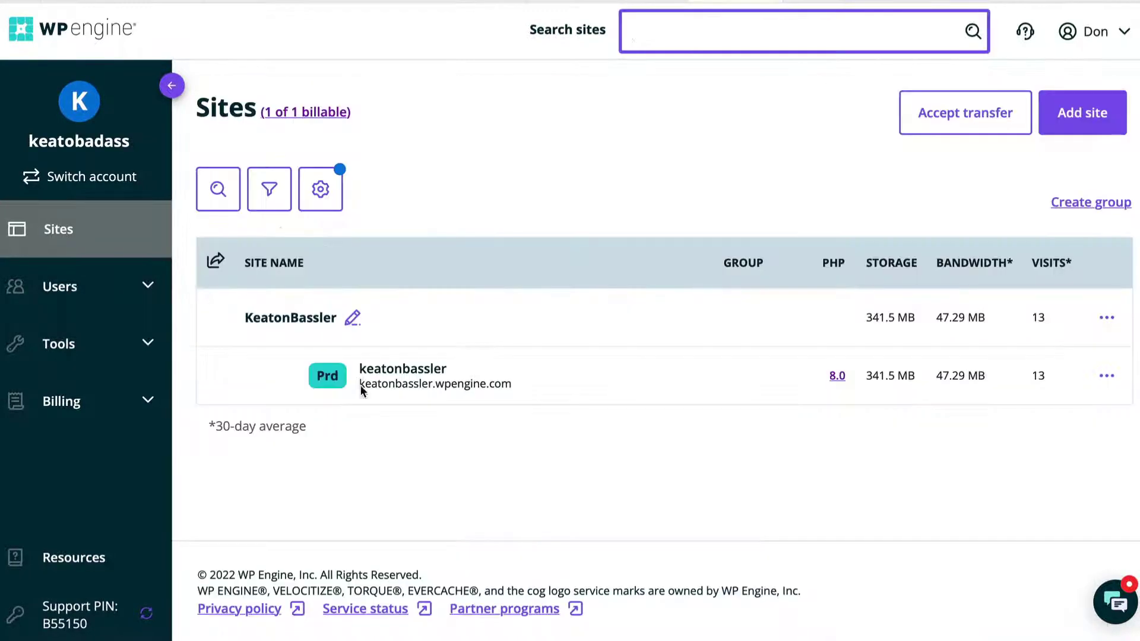
pyautogui.moveTo(360, 384); pyautogui.dragTo(514, 384)
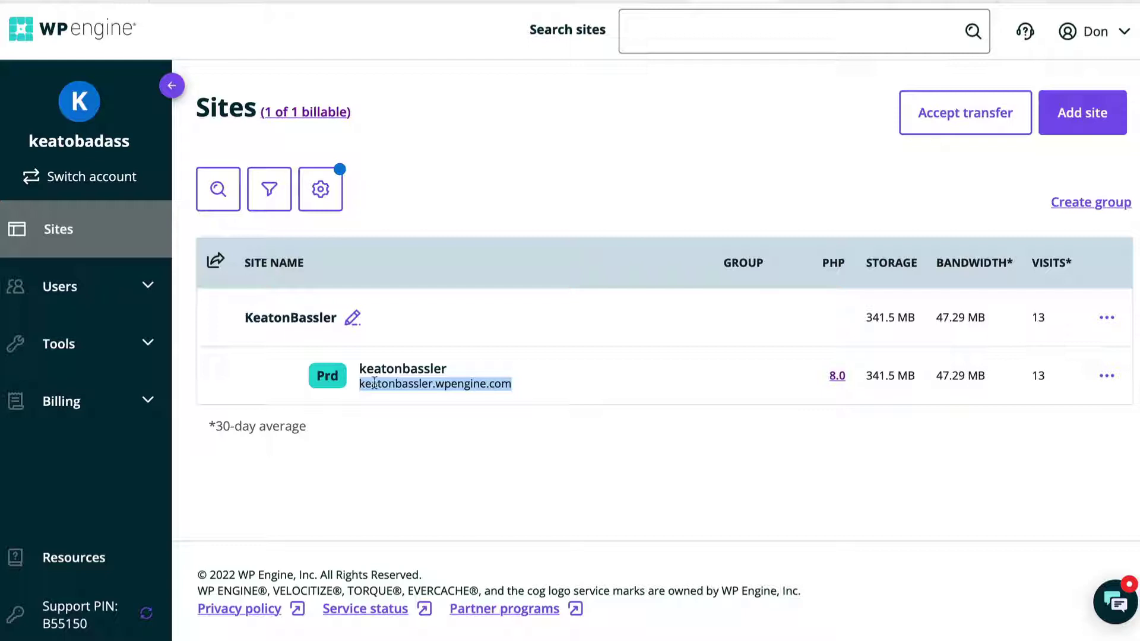
pyautogui.click(431, 386)
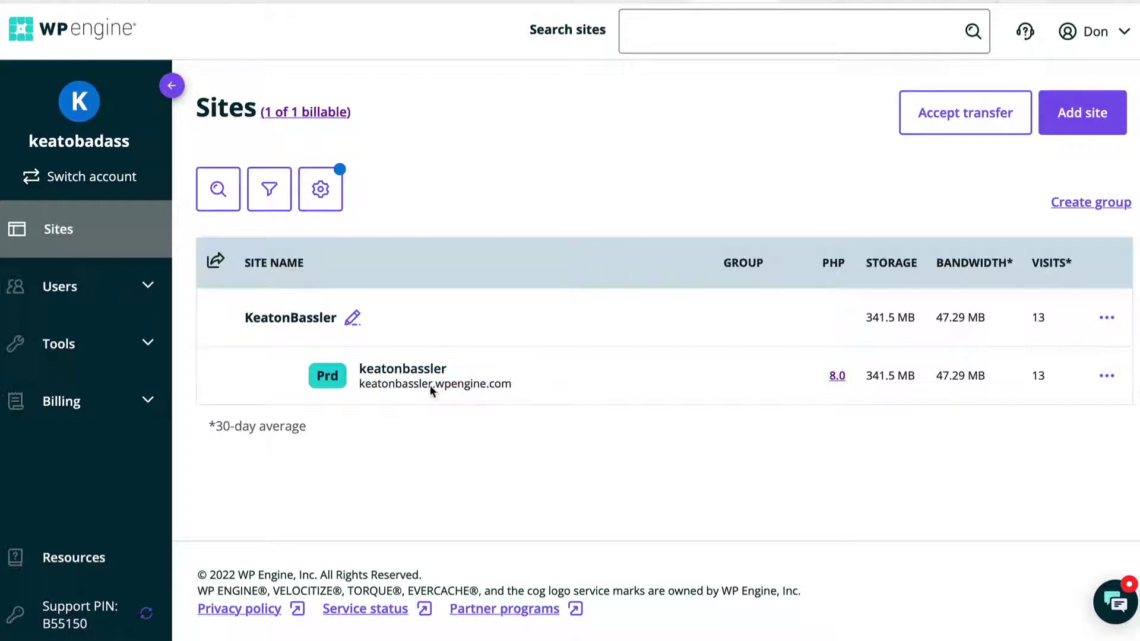
pyautogui.moveTo(430, 386); pyautogui.dragTo(396, 386)
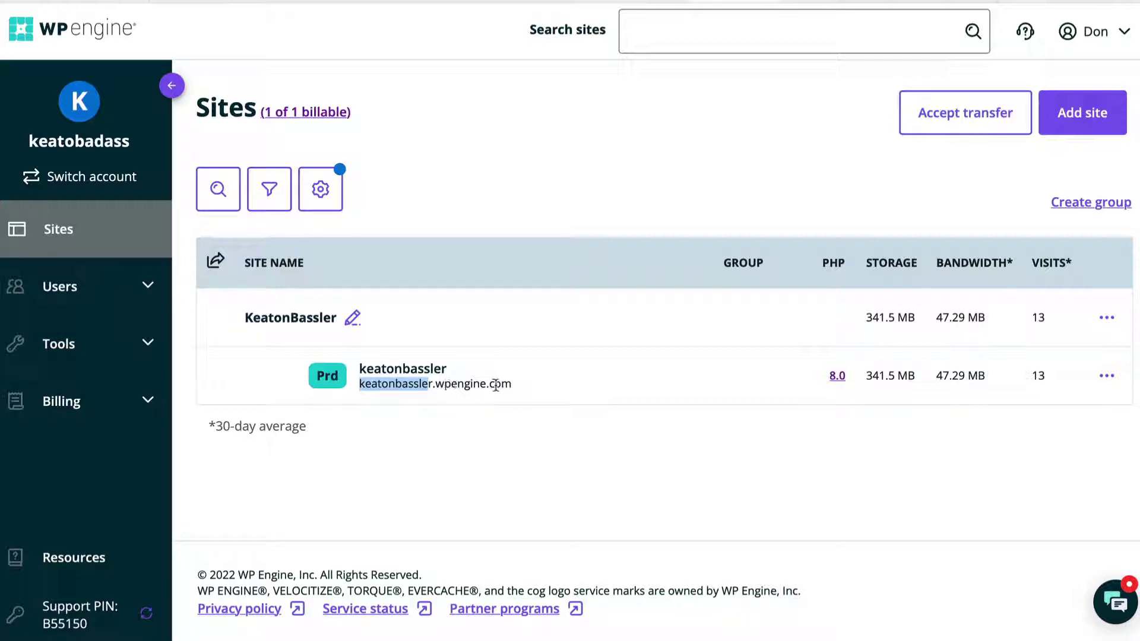
pyautogui.click(546, 381)
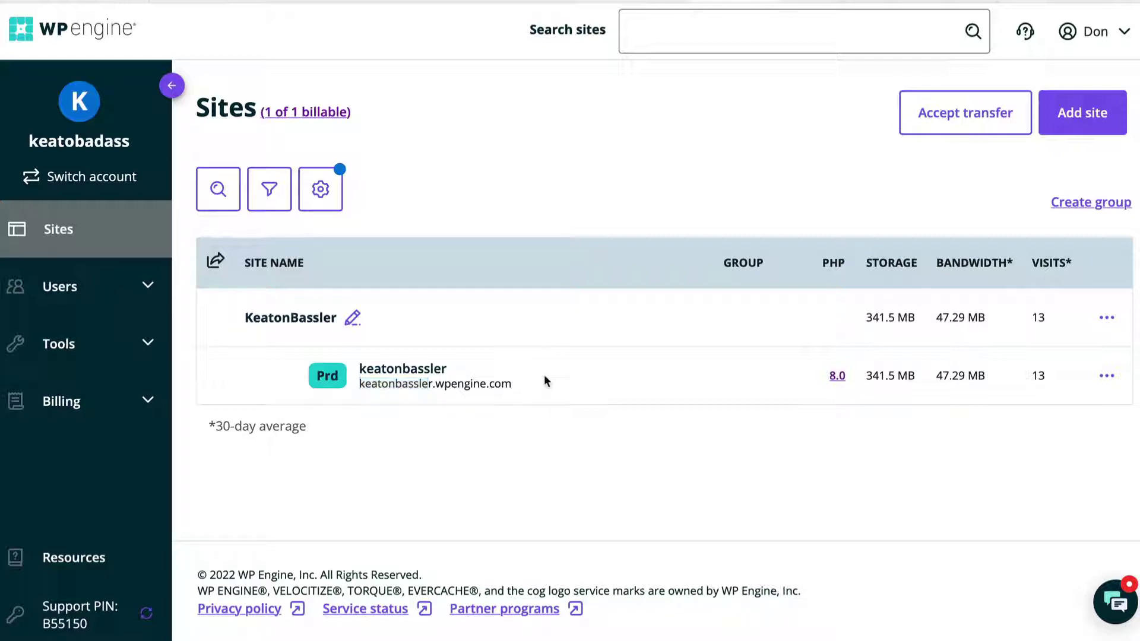
# Step: Open the keatonbassler production environment's Domains page, showing its wpengine.com primary domain
pyautogui.click(398, 373)
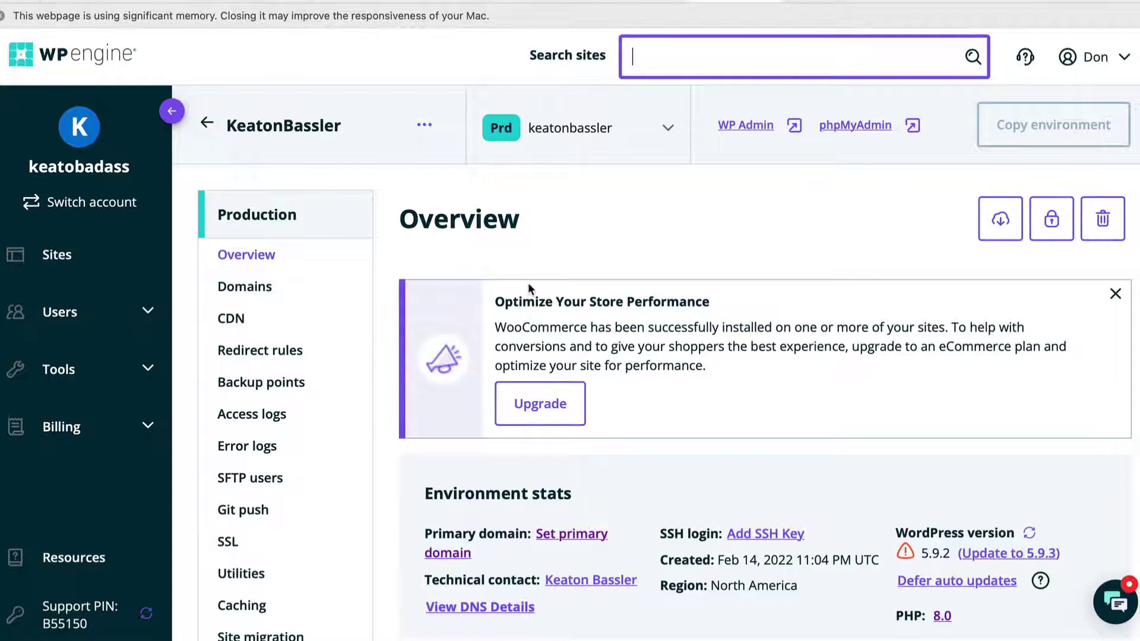
pyautogui.scroll(-4, 546, 425)
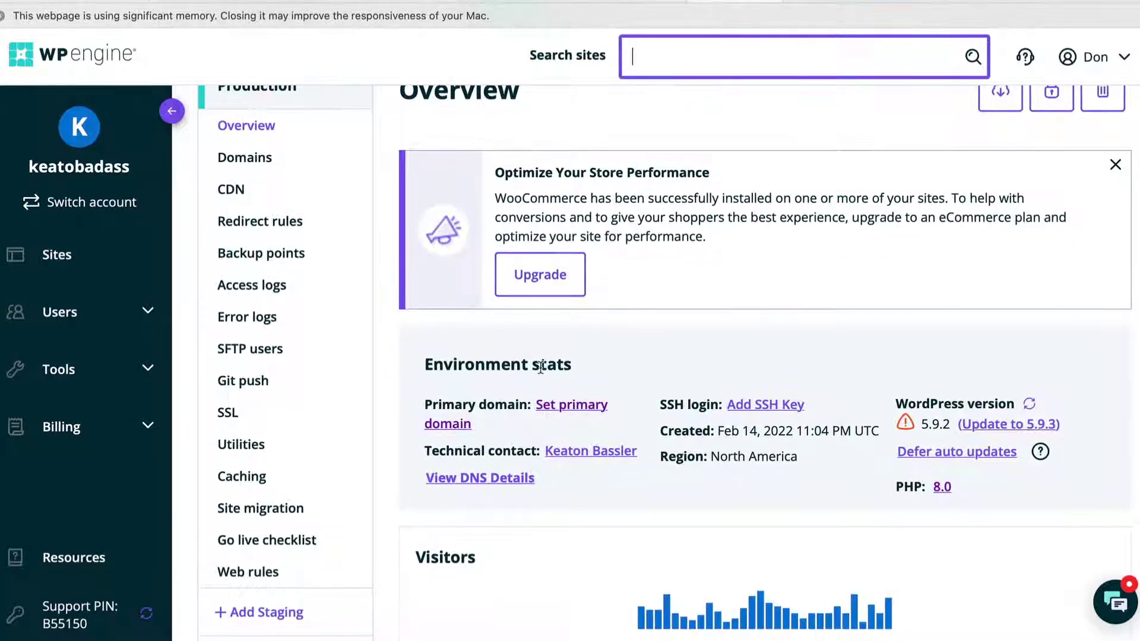
pyautogui.click(559, 409)
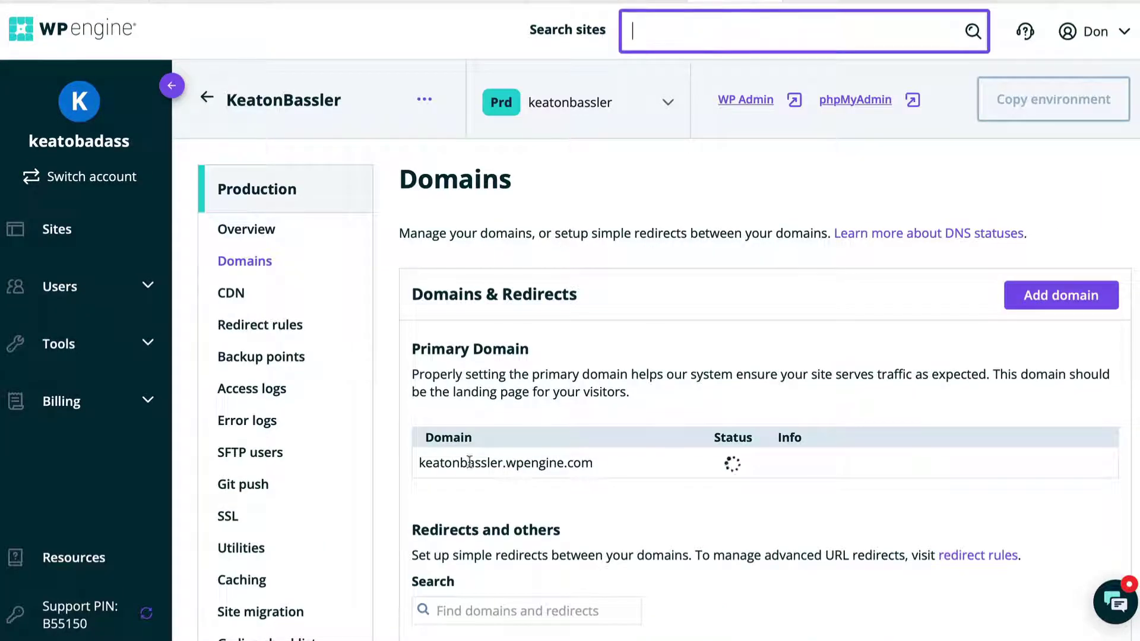
pyautogui.click(424, 469)
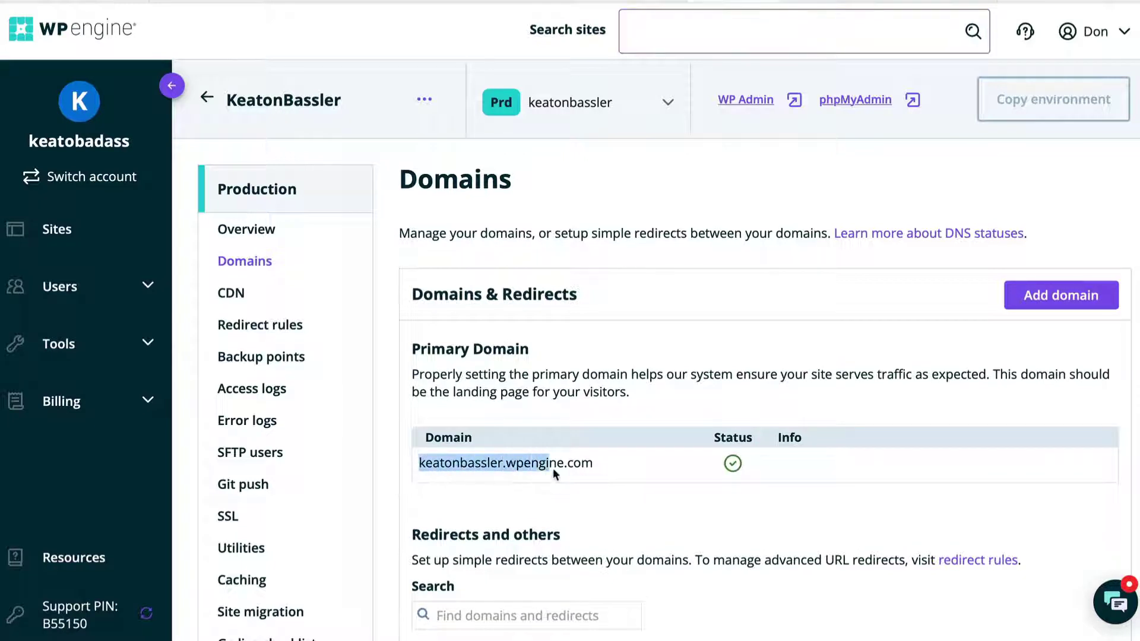
pyautogui.click(601, 465)
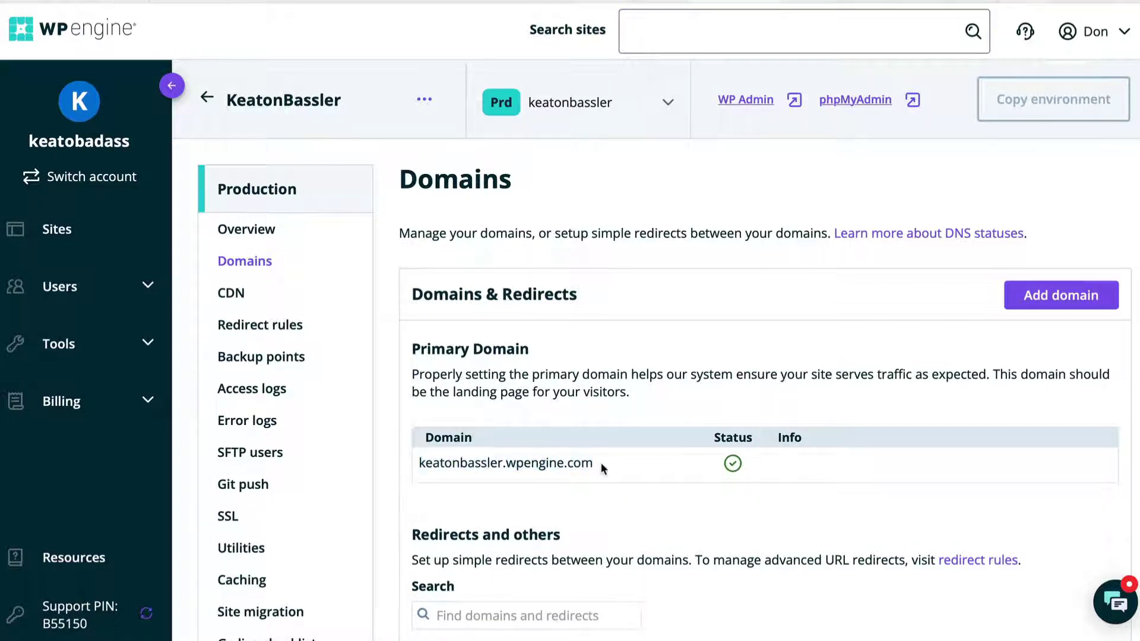
# Step: Add keatonbassler.com as an already purchased domain and submit it
pyautogui.click(1054, 301)
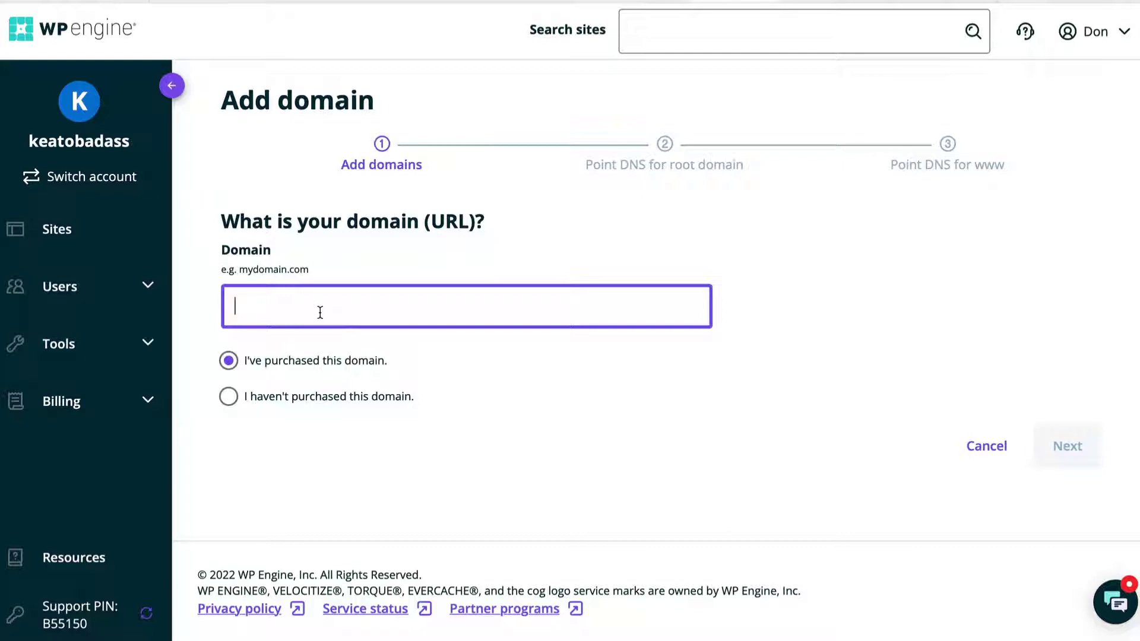
pyautogui.write('keatonbassle')
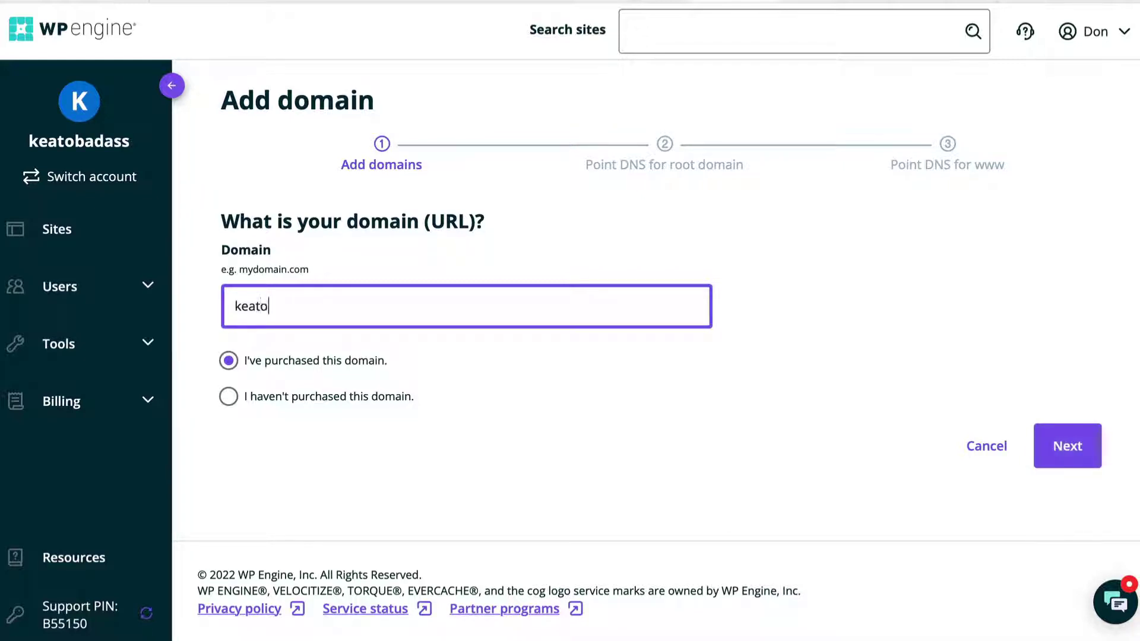
pyautogui.write('r.com')
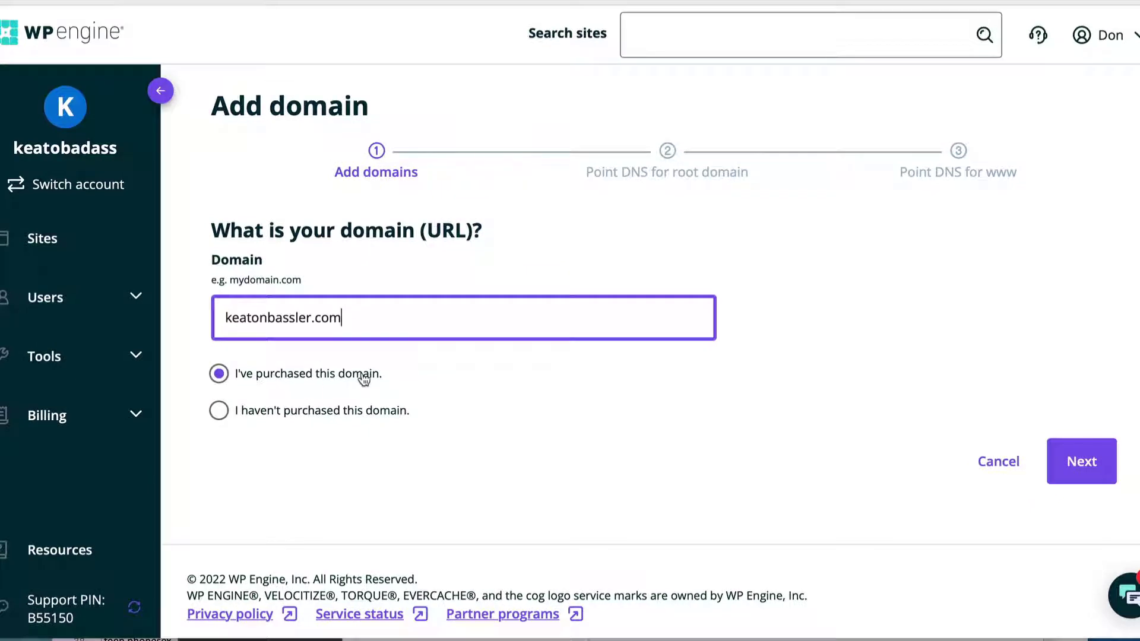
pyautogui.click(1085, 463)
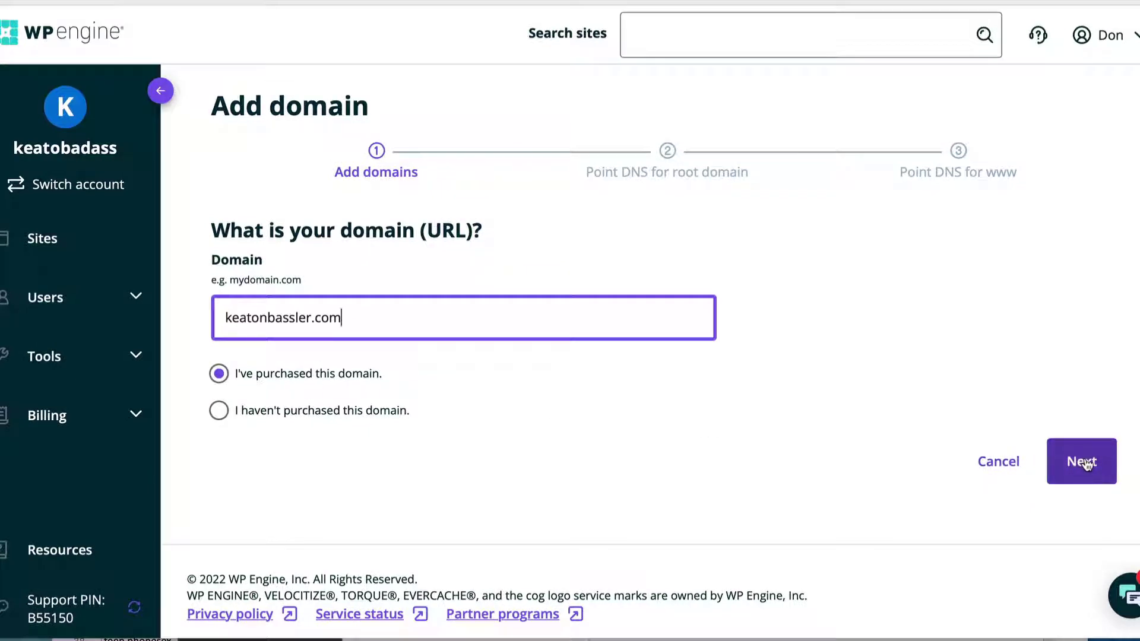
# Step: Keep free SSL and primary-domain options checked and agree to the Terms and Conditions
pyautogui.click(1085, 463)
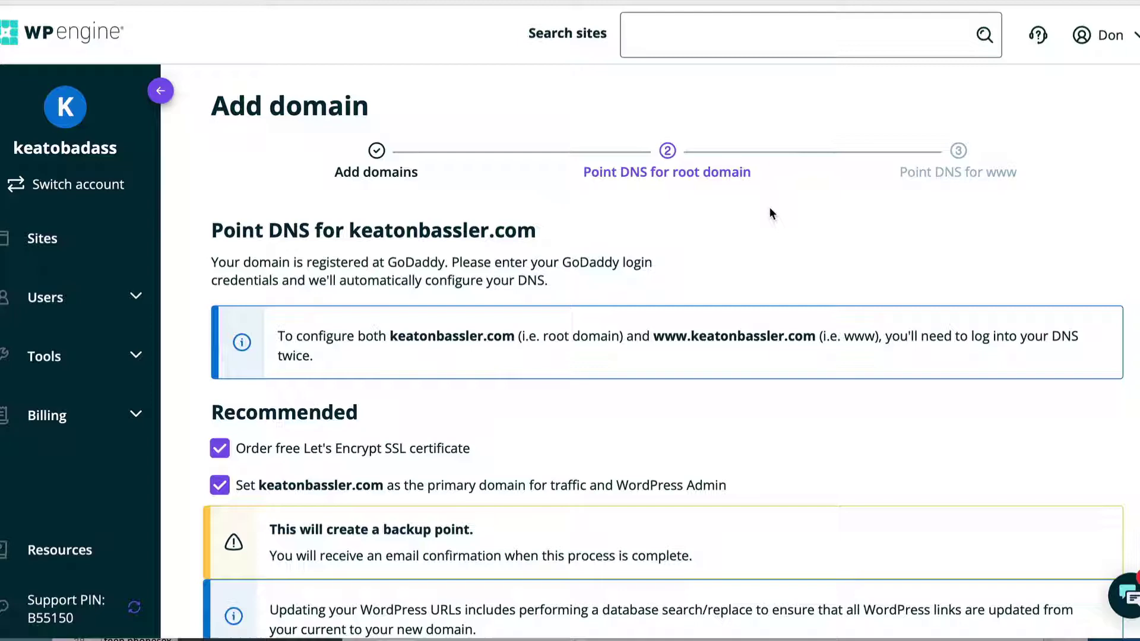
pyautogui.scroll(-2, 771, 213)
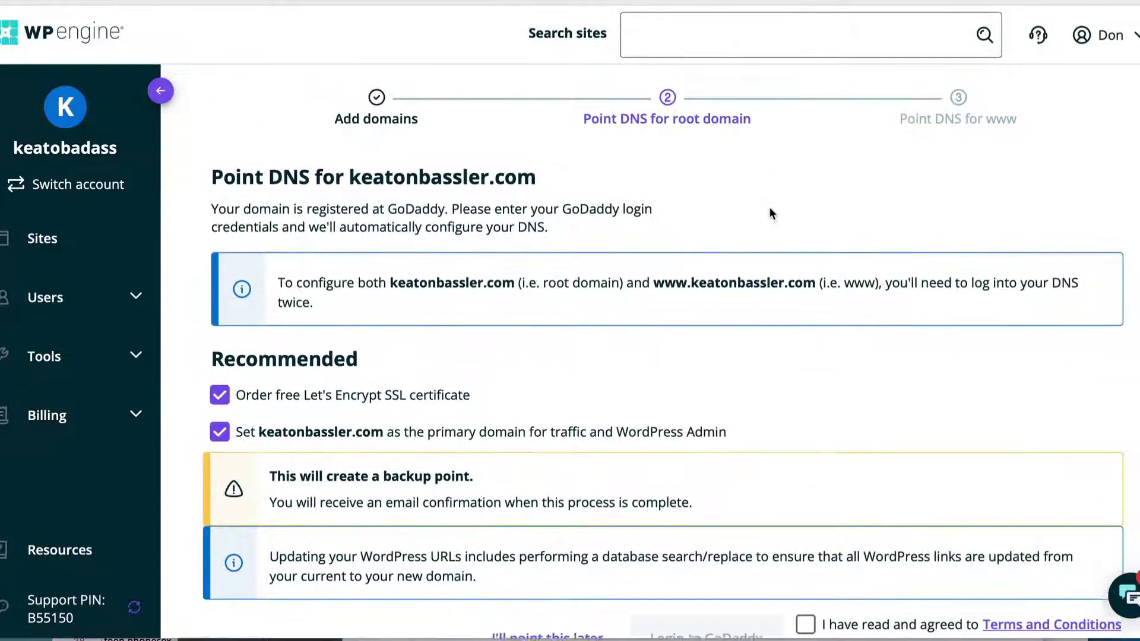
pyautogui.scroll(1, 769, 208)
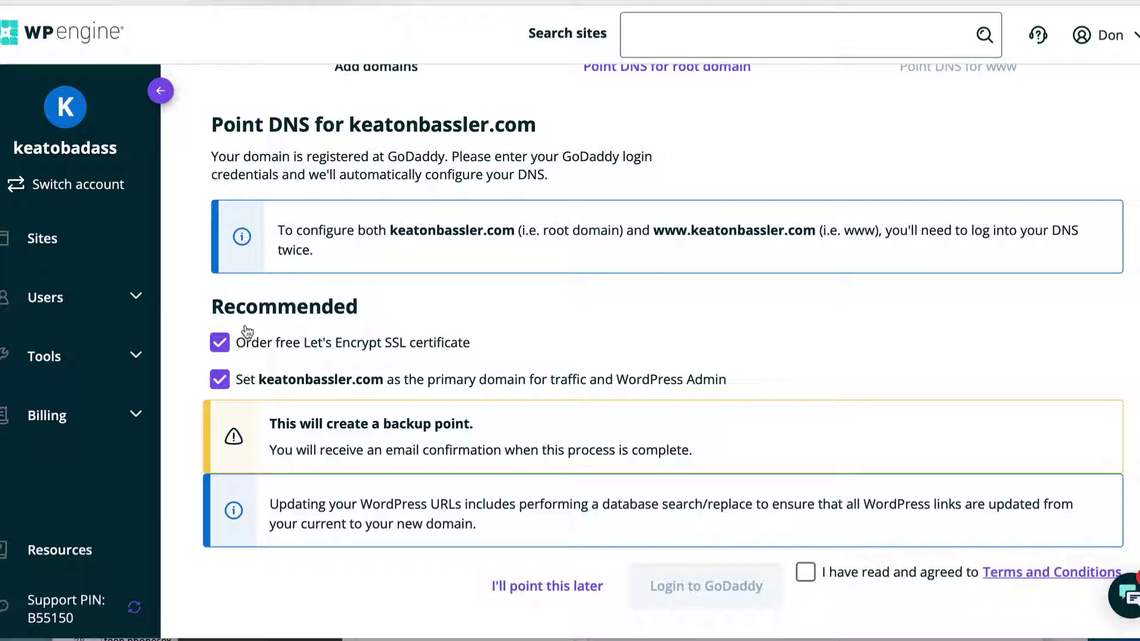
pyautogui.scroll(-1, 231, 402)
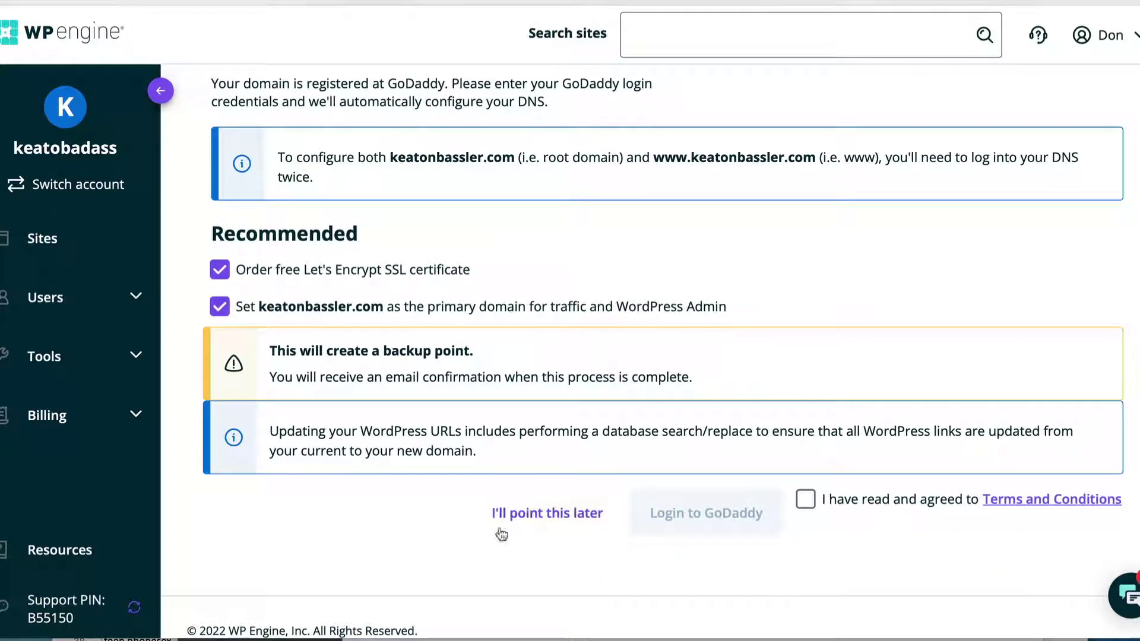
pyautogui.scroll(-1, 732, 515)
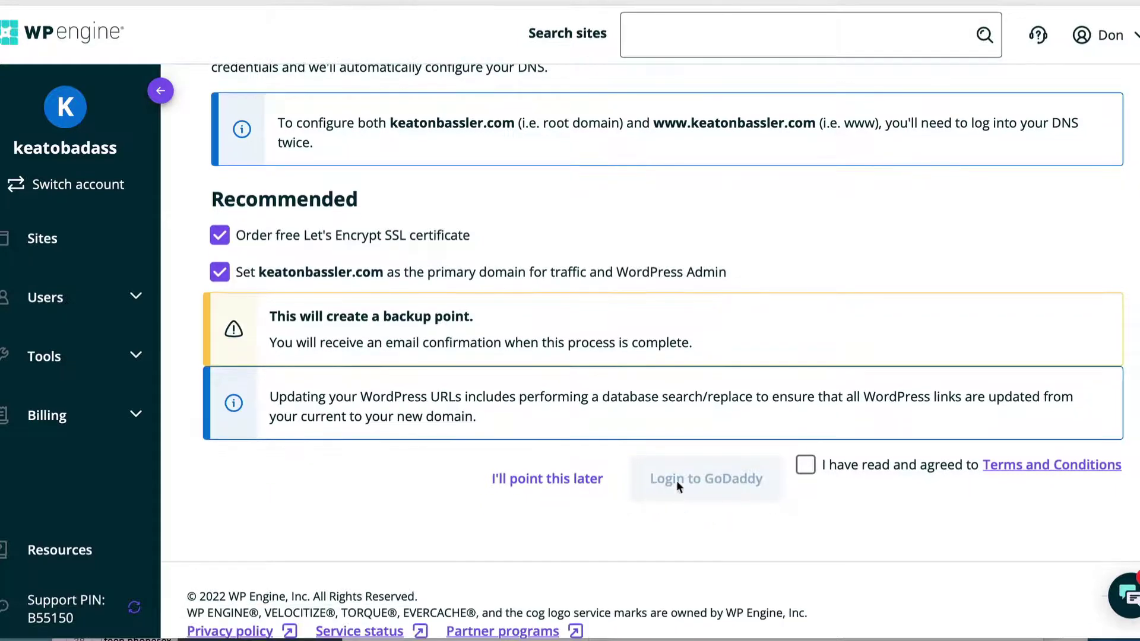
pyautogui.click(809, 464)
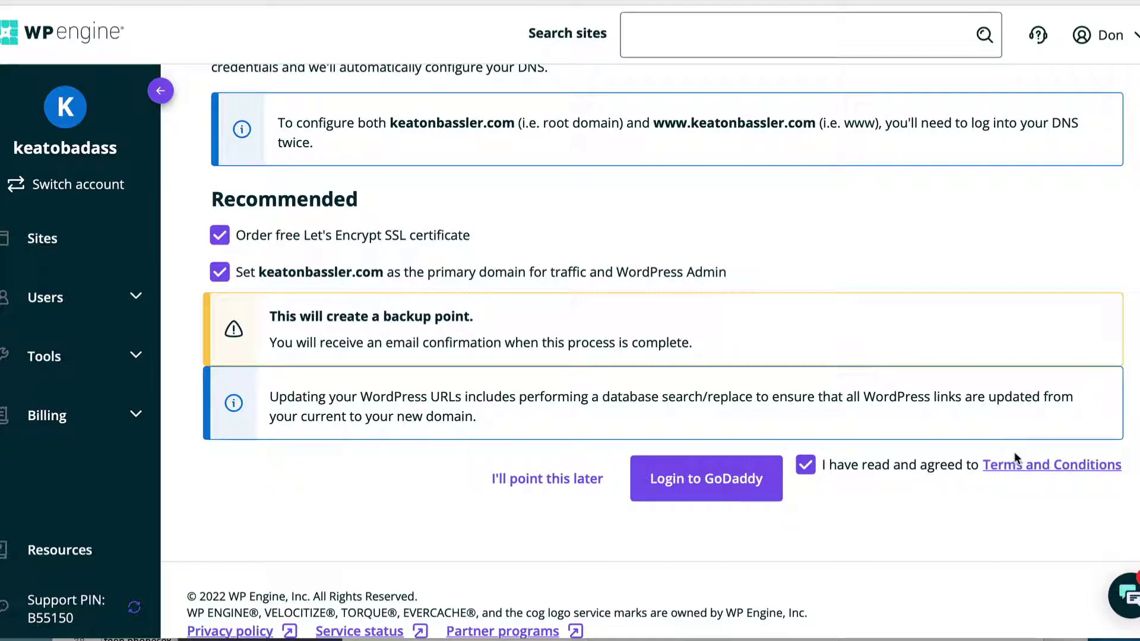
# Step: Sign in to GoDaddy and authorize the WP Engine connection for keatonbassler.com
pyautogui.click(714, 485)
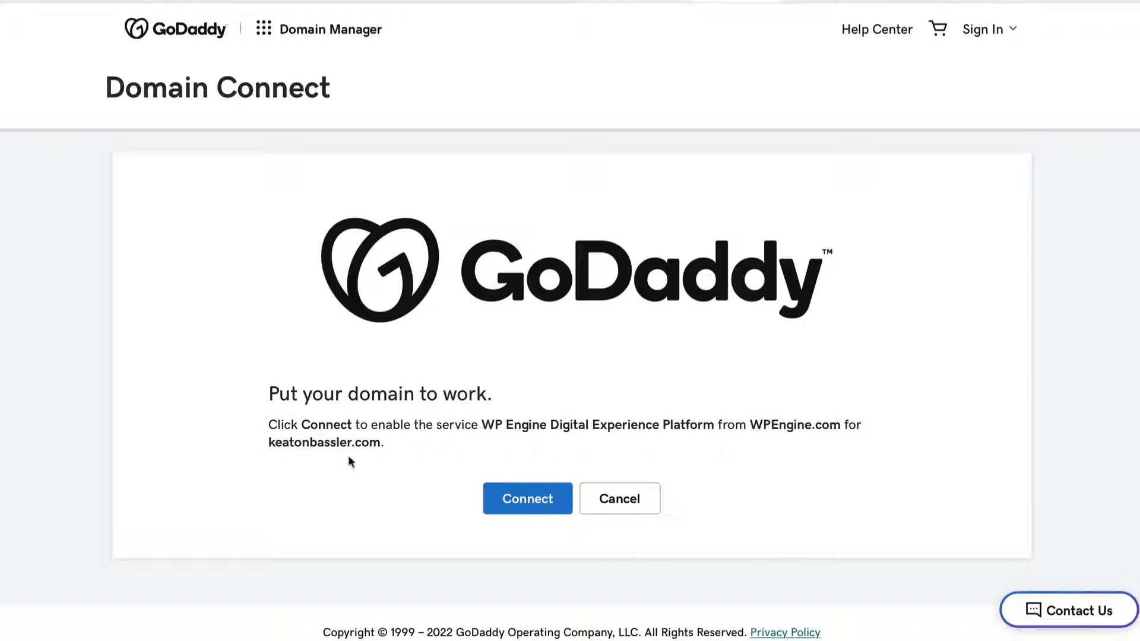
pyautogui.click(531, 503)
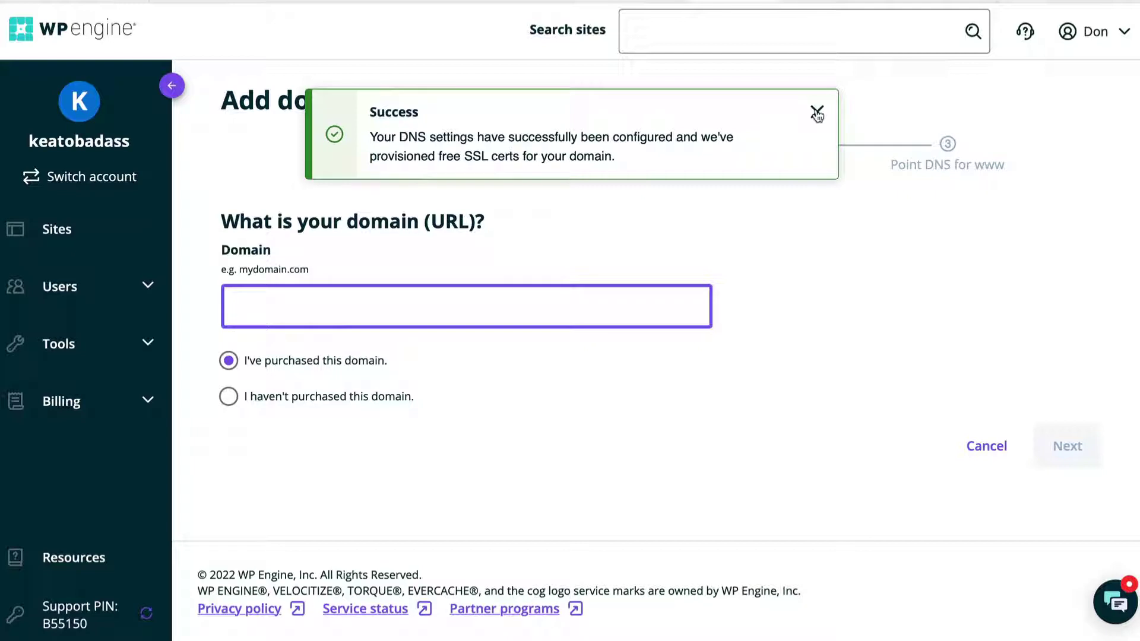
# Step: Dismiss the Success notice to view keatonbassler.com as the primary domain
pyautogui.click(817, 113)
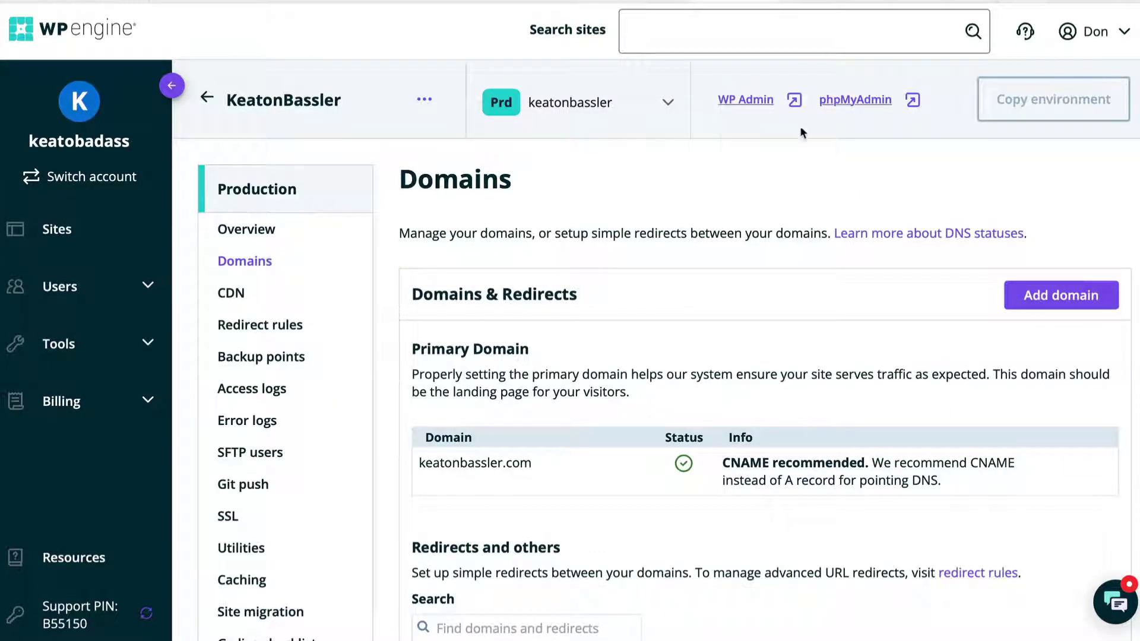
# Step: Copy the CNAME target keatonbassler.wpengine.com and switch to GoDaddy's DNS Management page
pyautogui.scroll(-2, 725, 268)
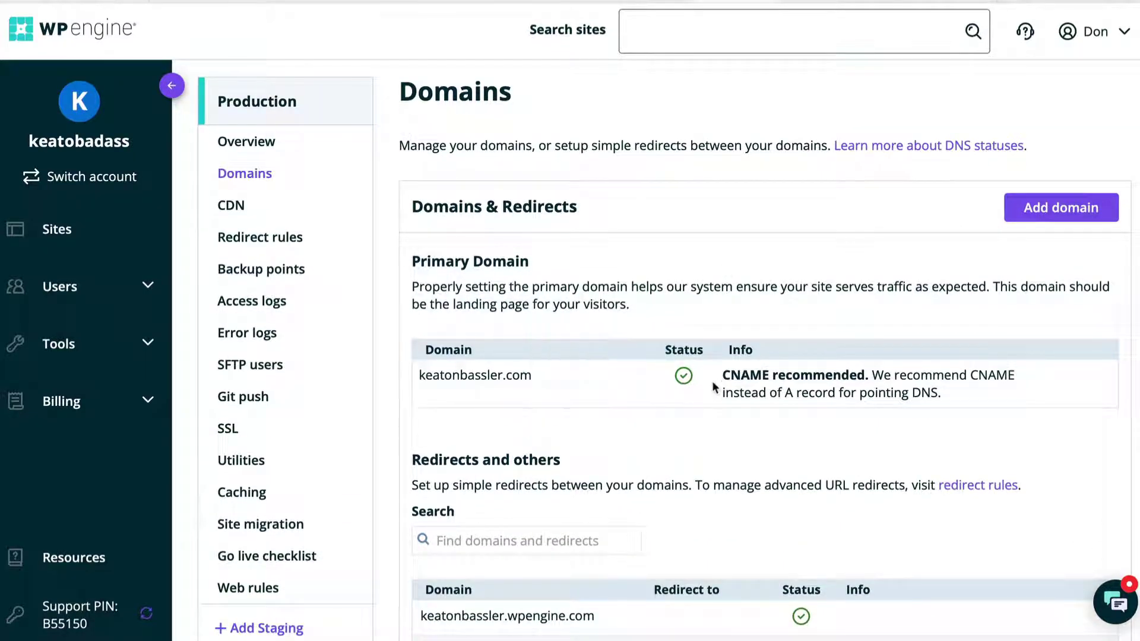
pyautogui.moveTo(688, 377)
pyautogui.scroll(-3, 750, 350)
pyautogui.scroll(-3, 750, 349)
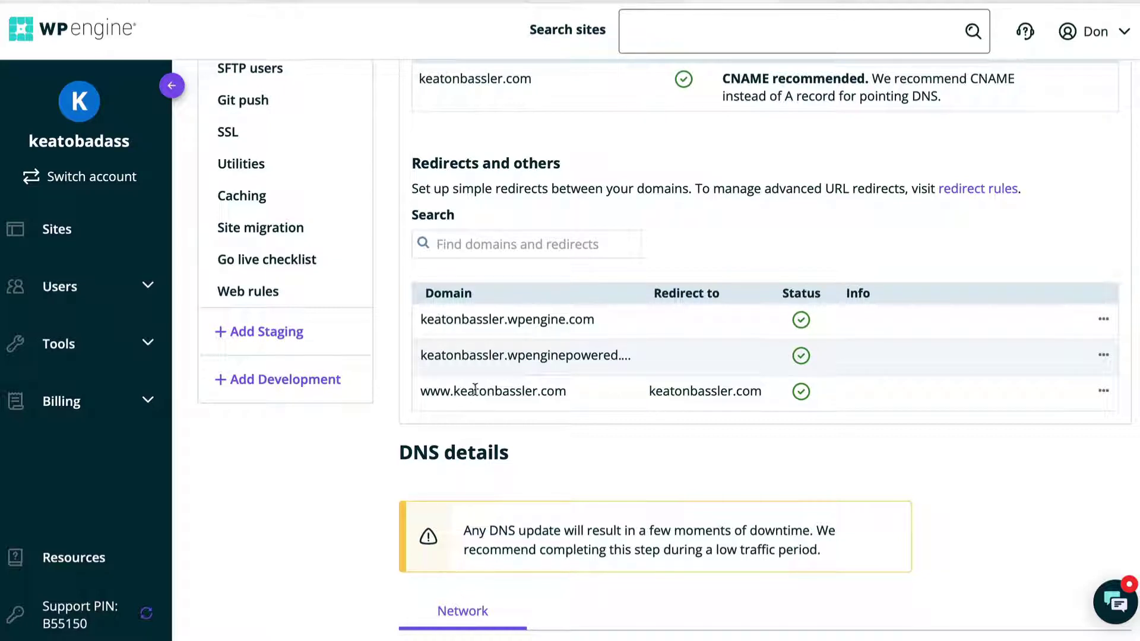
pyautogui.scroll(-4, 529, 394)
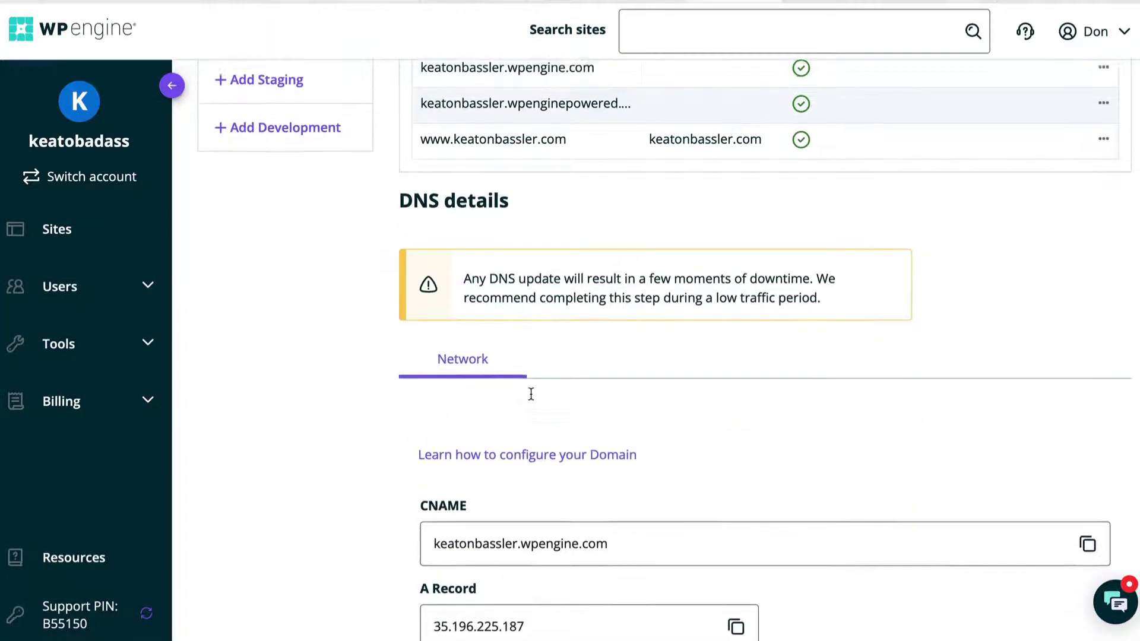
pyautogui.scroll(3, 531, 394)
pyautogui.scroll(-5, 809, 335)
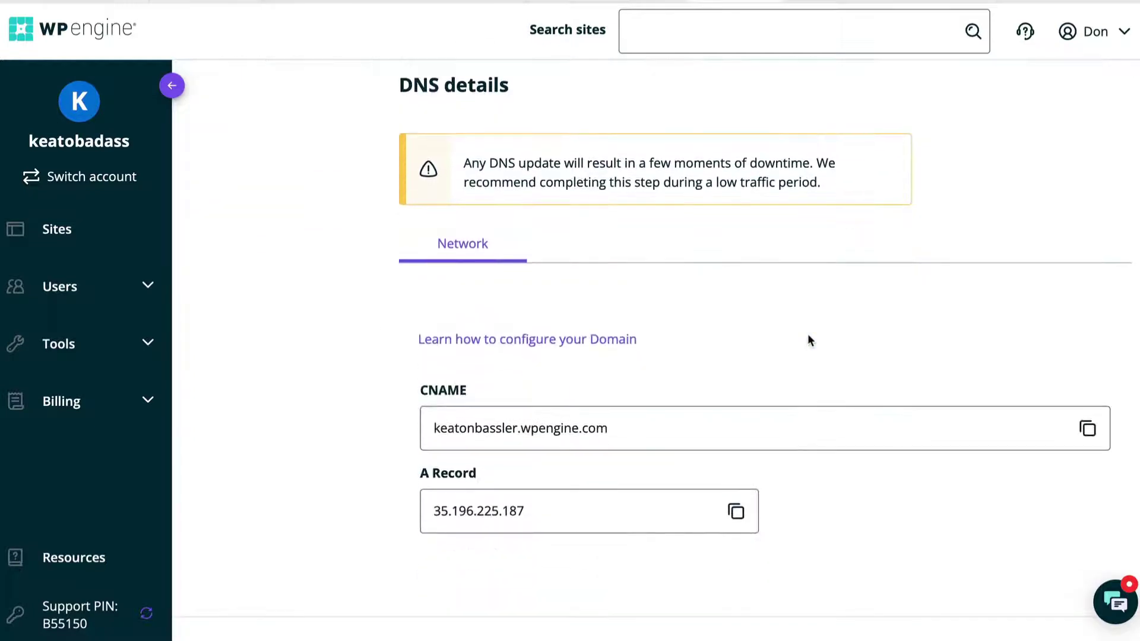
pyautogui.scroll(-2, 807, 335)
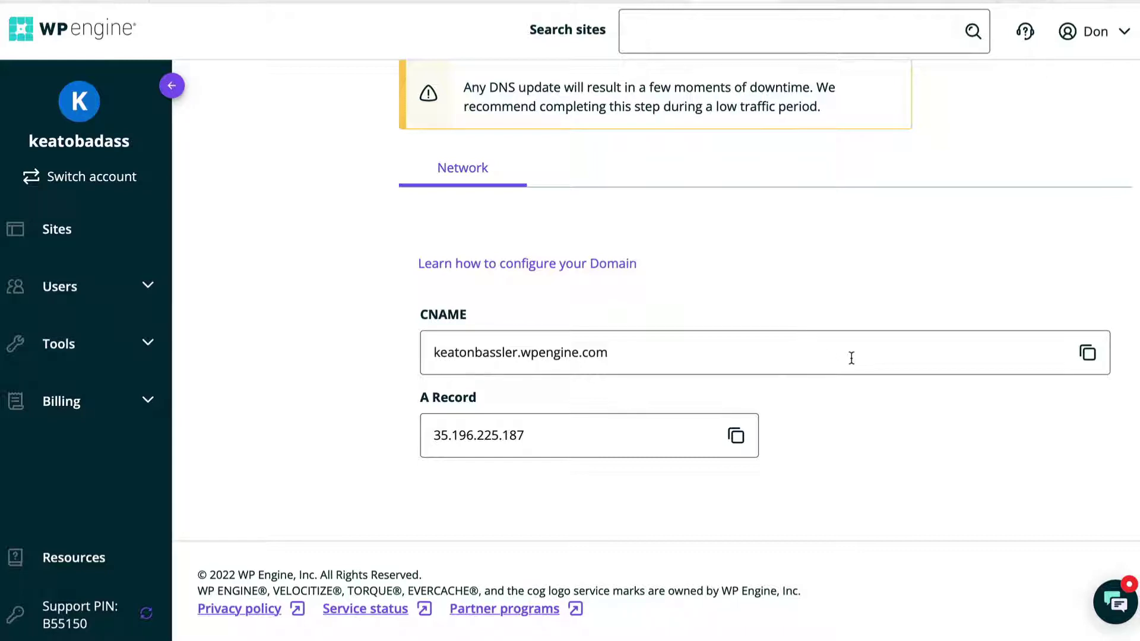
pyautogui.moveTo(654, 354); pyautogui.dragTo(441, 348)
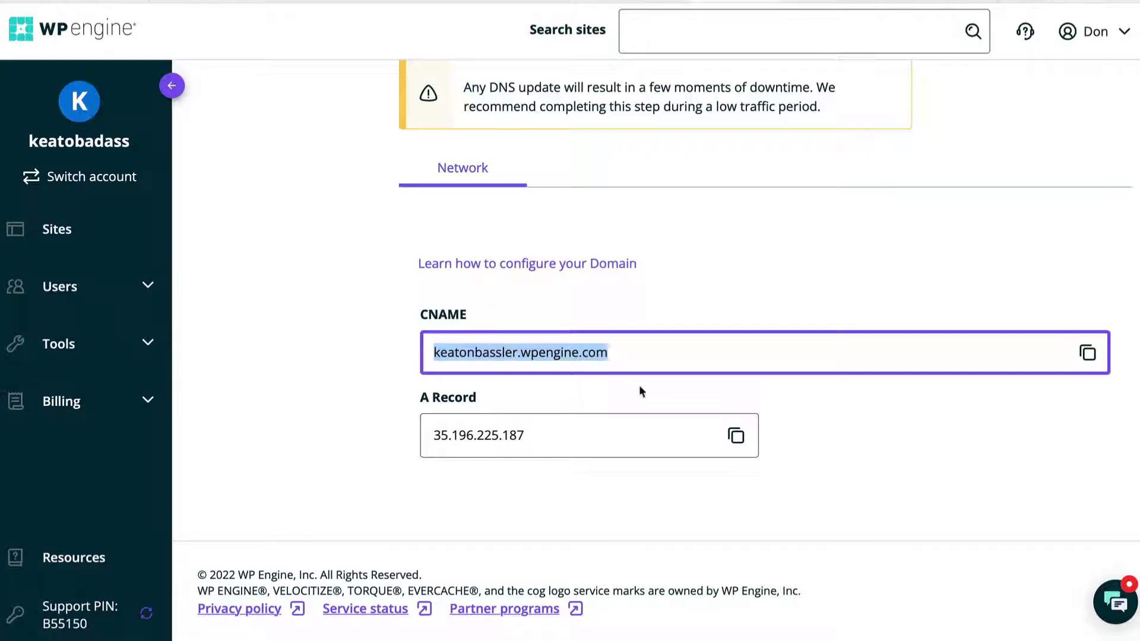
pyautogui.click(1088, 354)
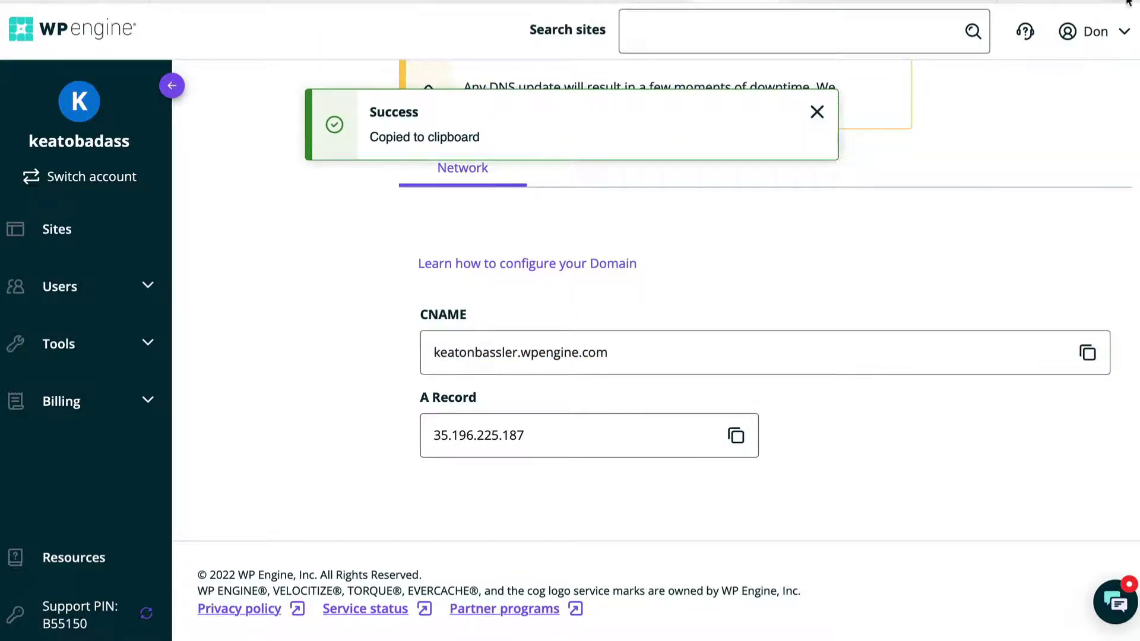
pyautogui.hotkey('ctrl', 'Tab')
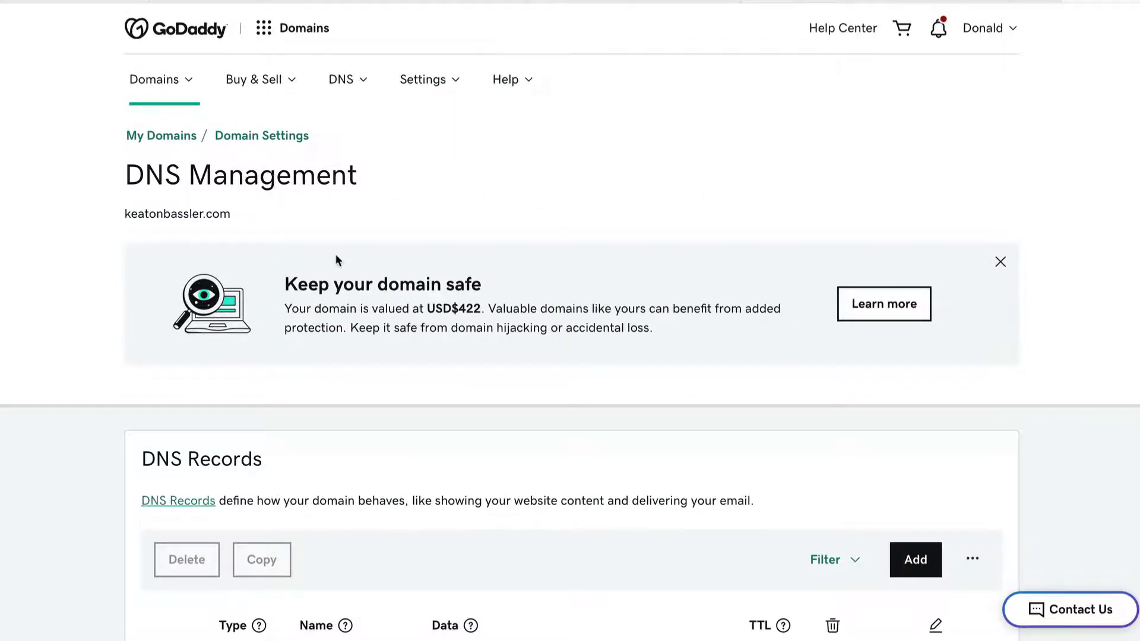
# Step: Try adding a www CNAME record pointing to keatonbassler.wpengine.com in GoDaddy
pyautogui.scroll(-7, 336, 257)
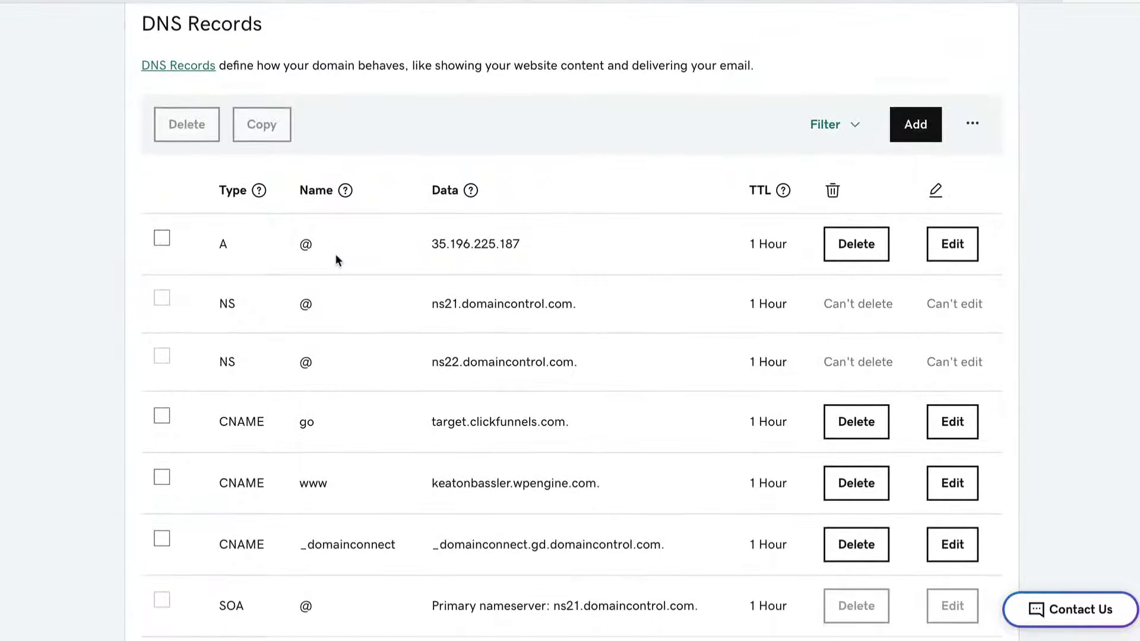
pyautogui.scroll(1, 534, 361)
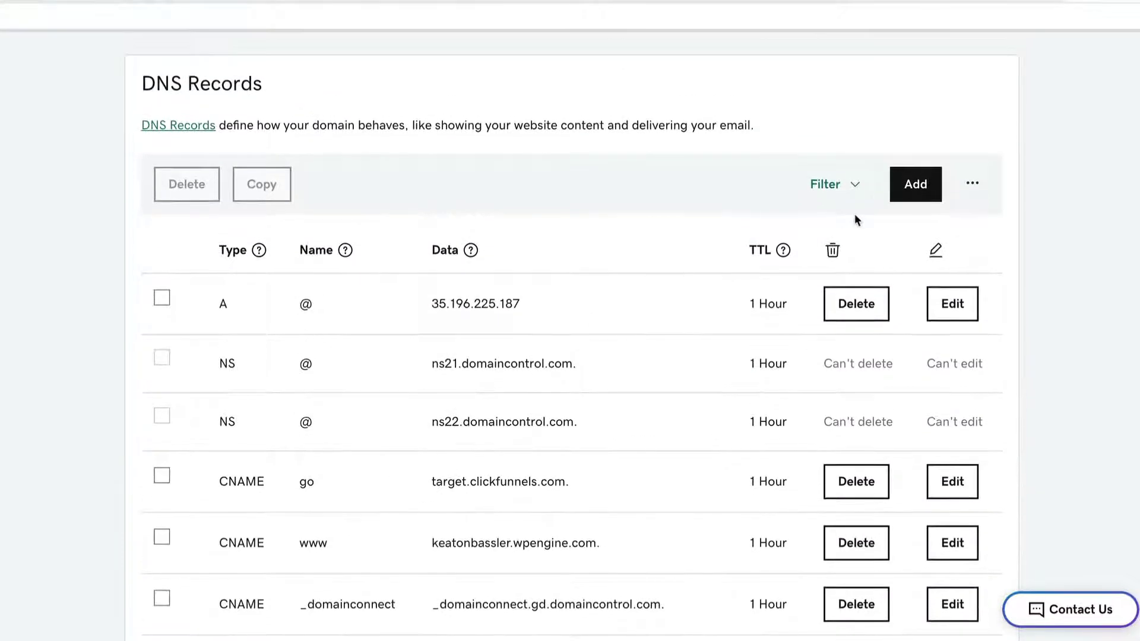
pyautogui.click(913, 188)
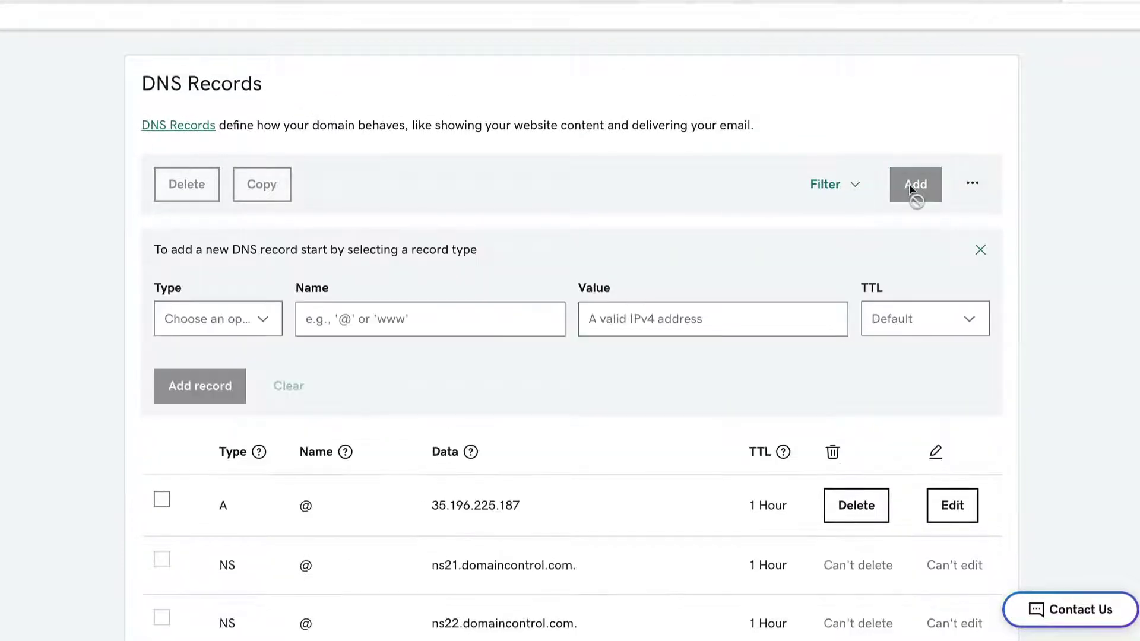
pyautogui.click(225, 318)
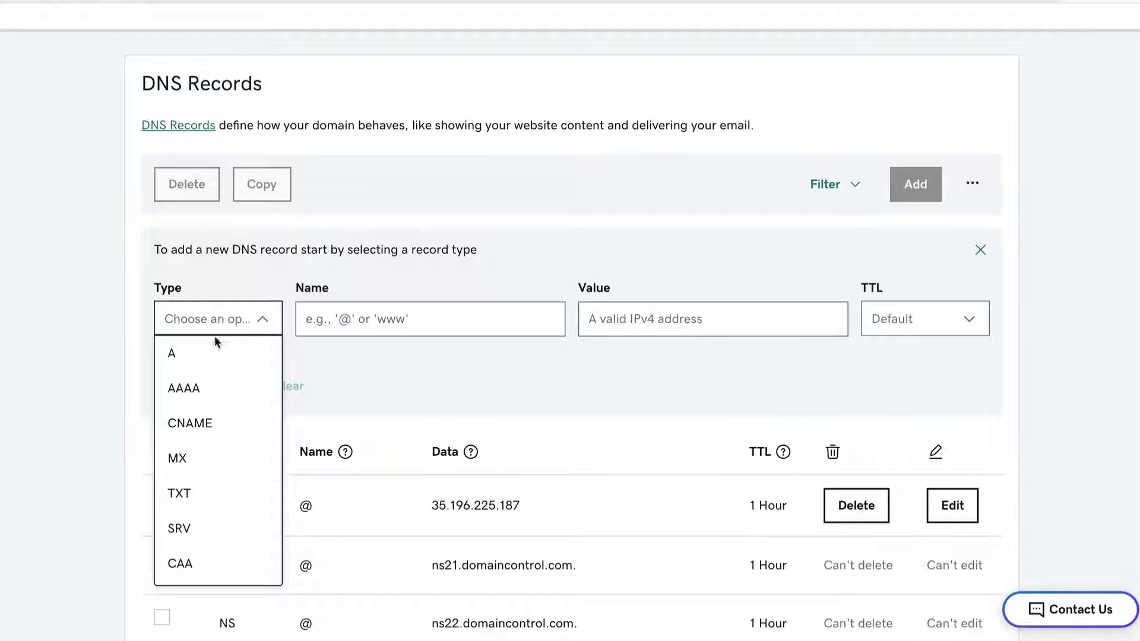
pyautogui.click(191, 421)
pyautogui.click(359, 321)
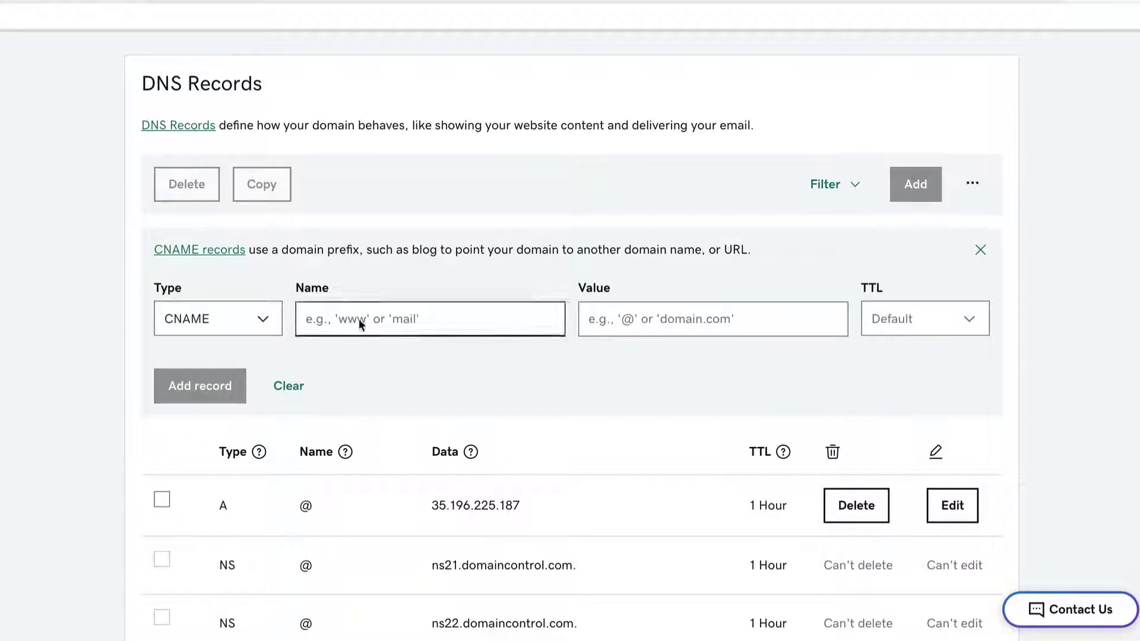
pyautogui.write('www')
pyautogui.click(613, 323)
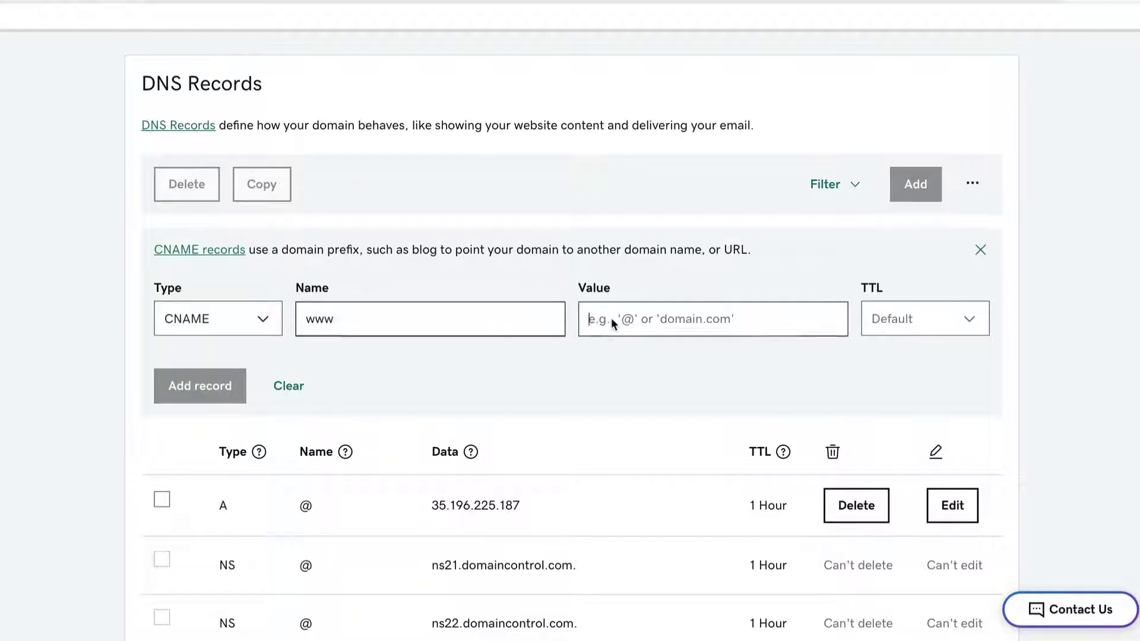
pyautogui.hotkey('ctrl', 'v')
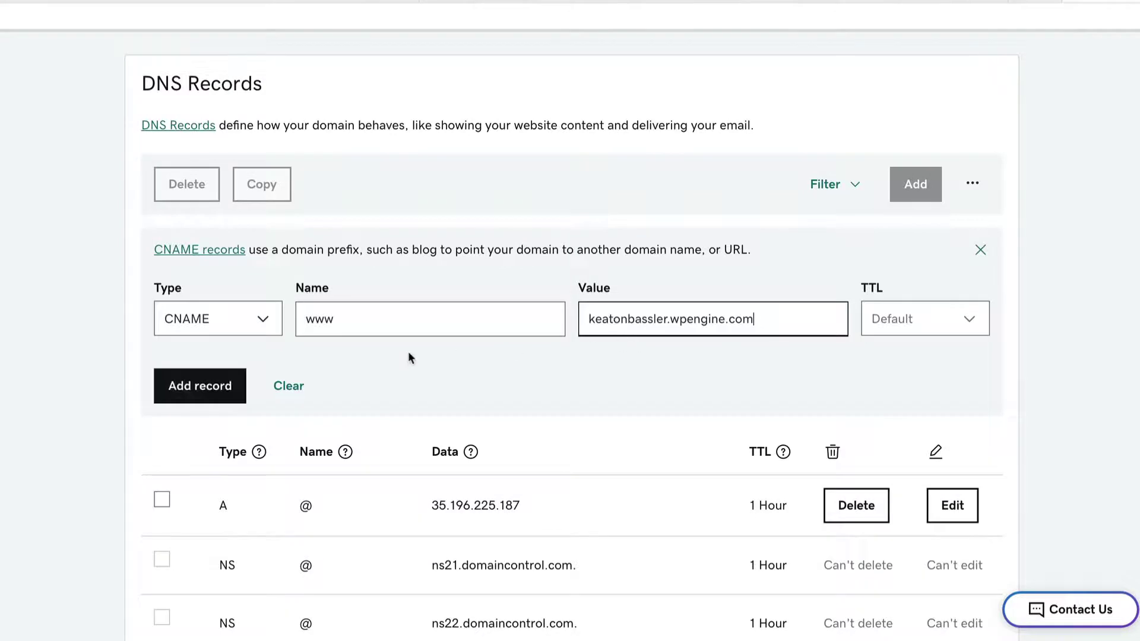
pyautogui.click(219, 389)
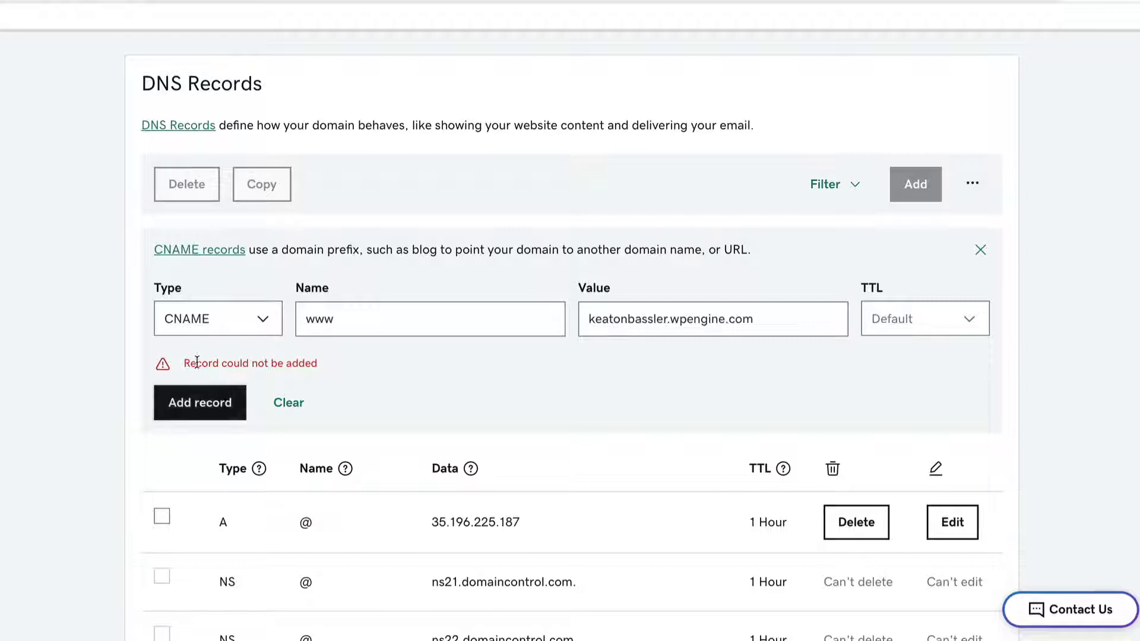
# Step: Confirm the duplicate-record error shows www already points there, then return to WP Engine
pyautogui.scroll(-2, 430, 391)
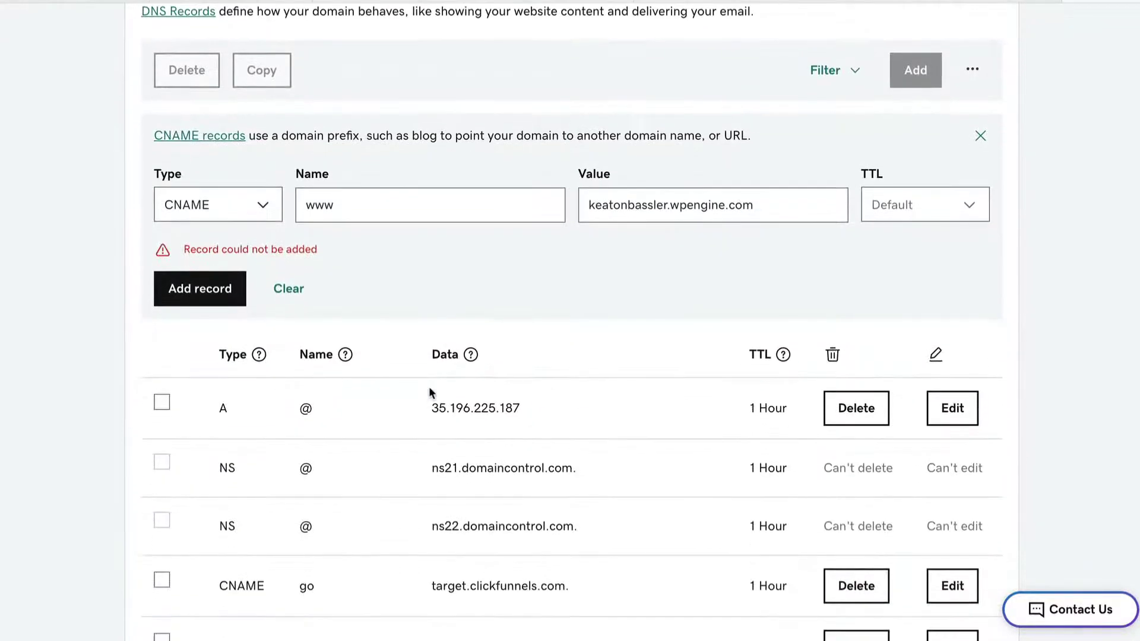
pyautogui.scroll(-3, 430, 390)
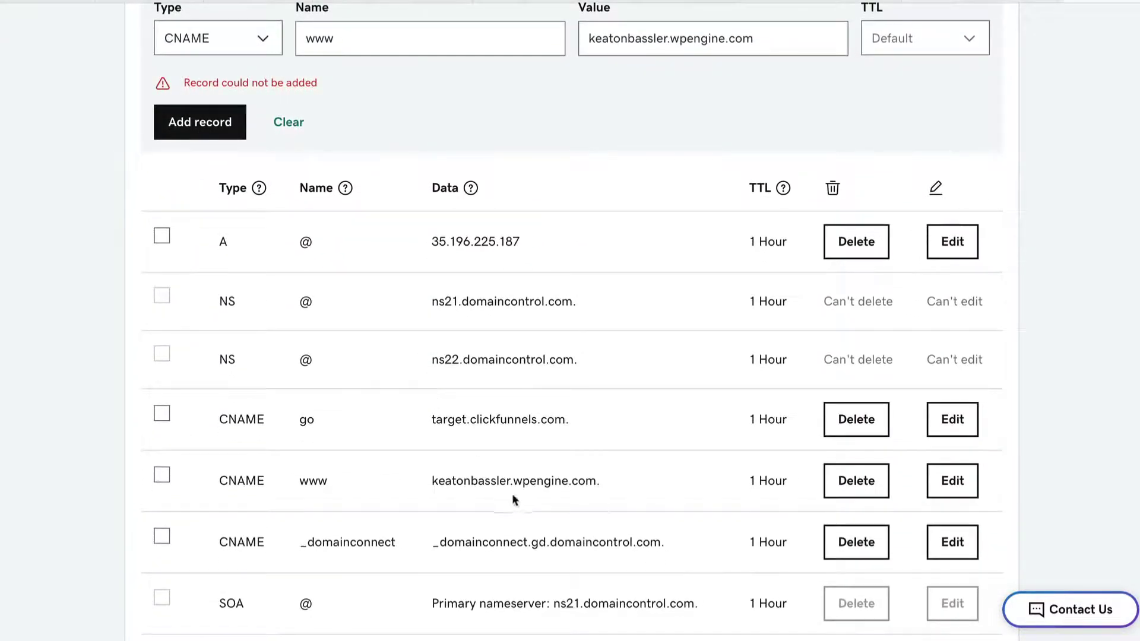
pyautogui.scroll(10, 523, 490)
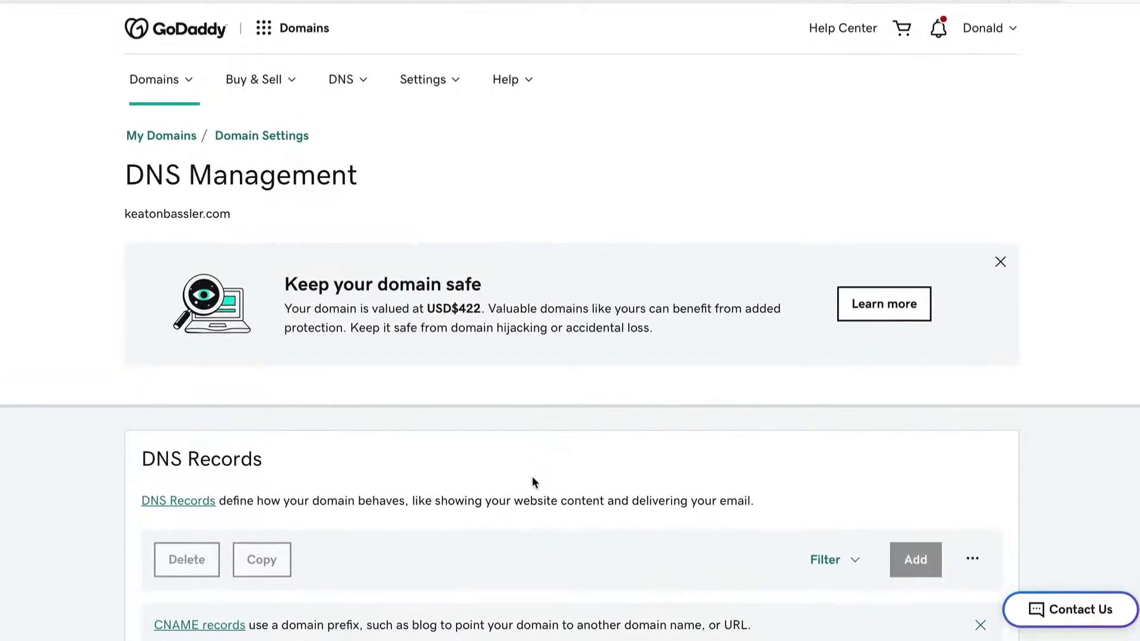
pyautogui.scroll(-1, 533, 479)
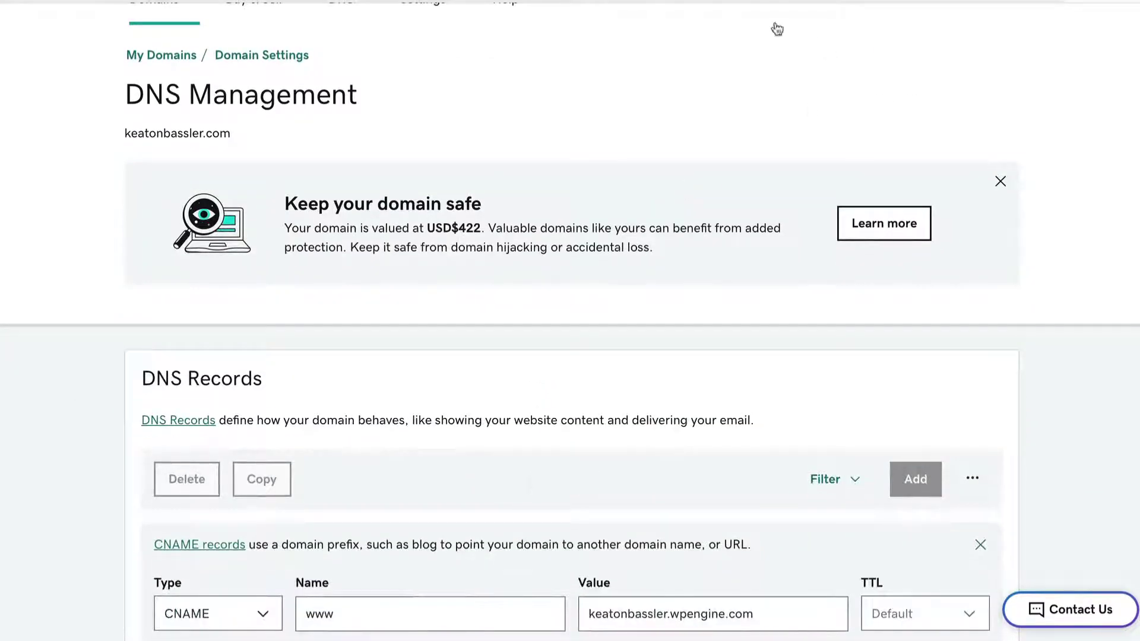
pyautogui.click(723, 2)
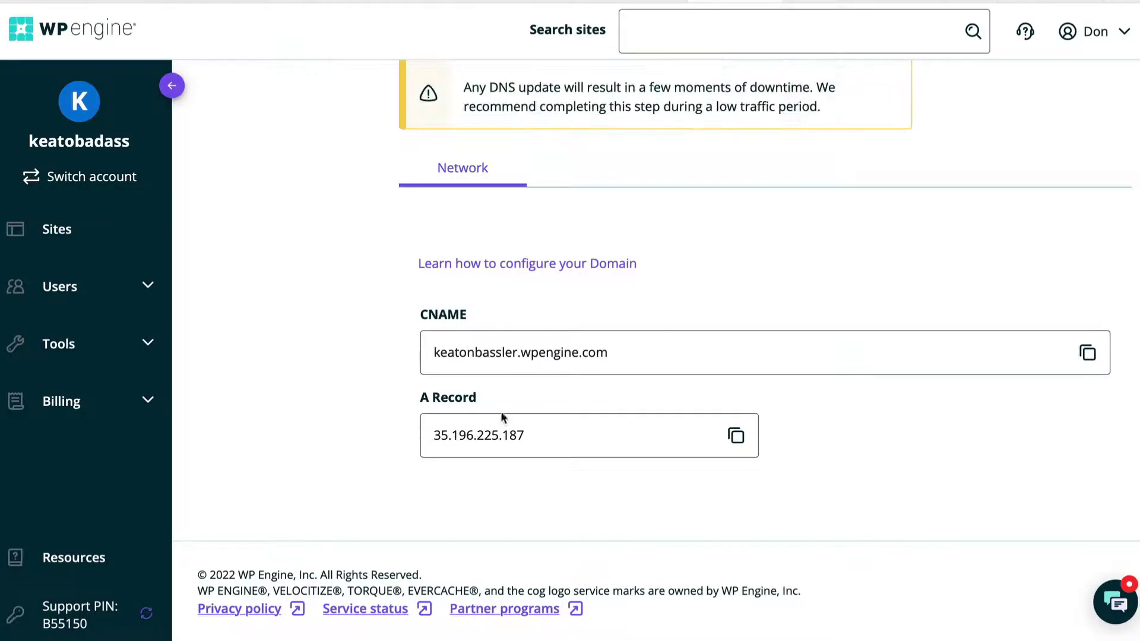
# Step: Copy the A record IP and try adding an @ A record for 35.196.225.187 in GoDaddy
pyautogui.click(735, 437)
pyautogui.click(810, 2)
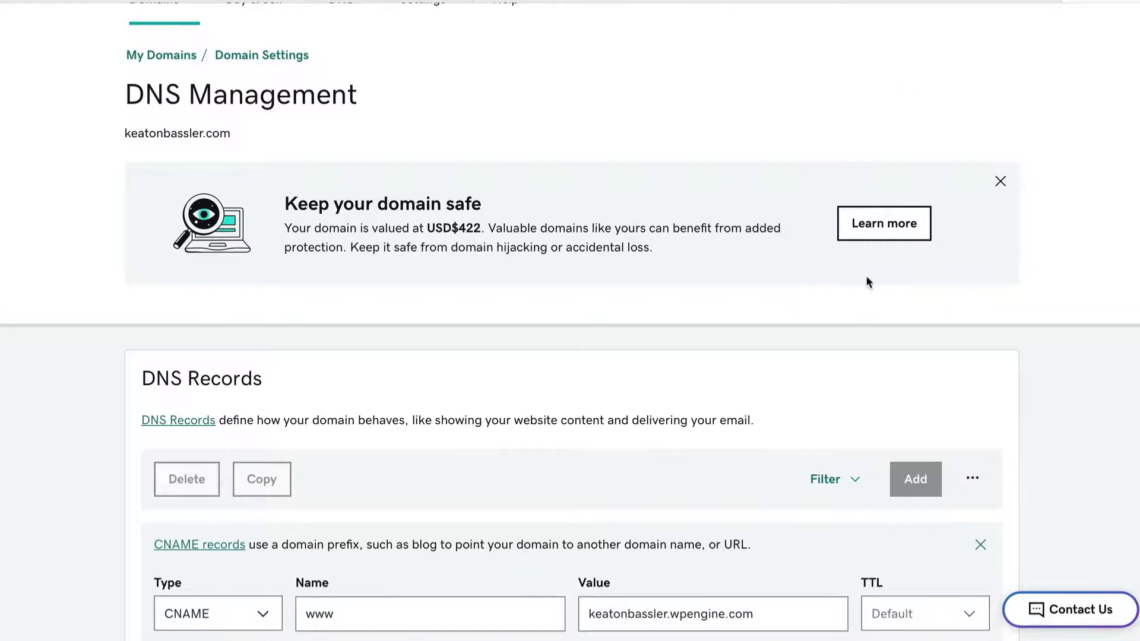
pyautogui.scroll(-3, 867, 279)
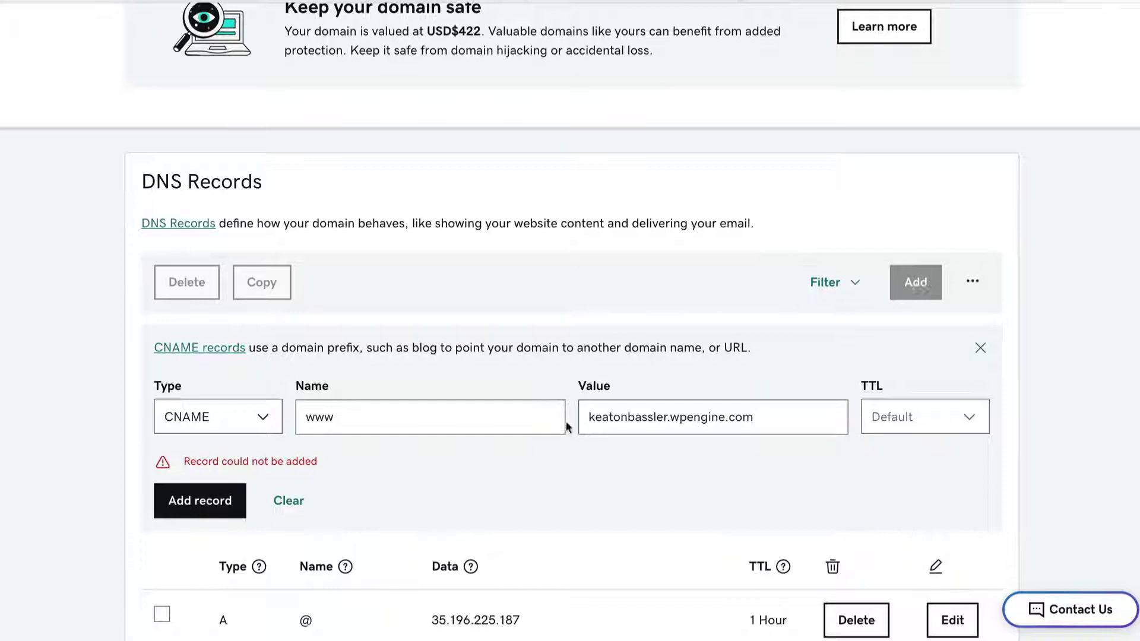
pyautogui.click(288, 501)
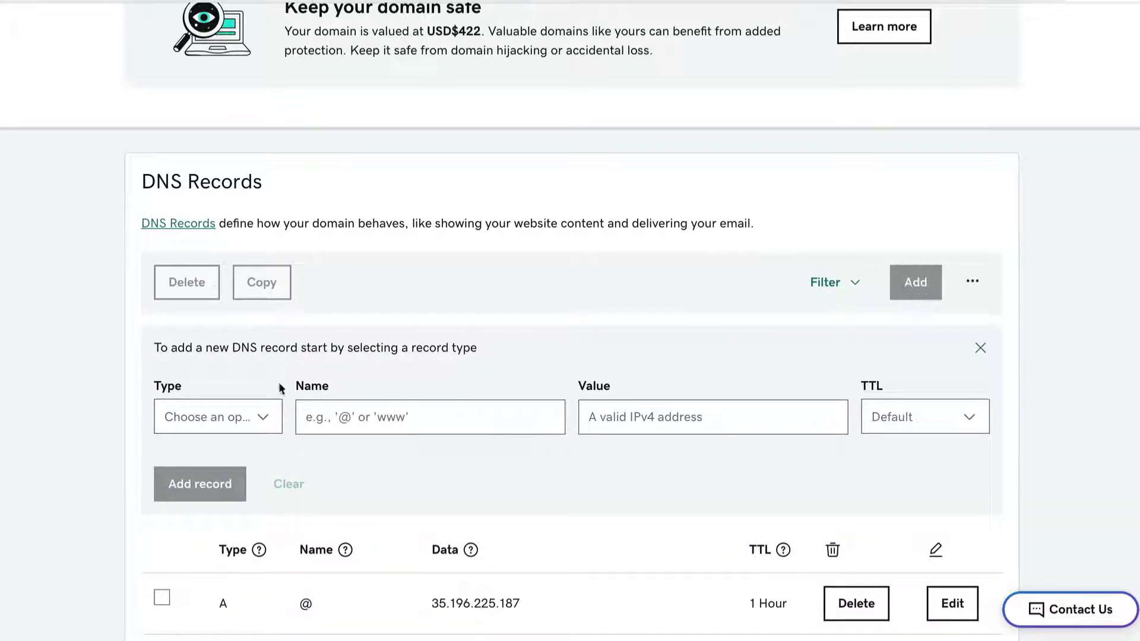
pyautogui.click(180, 415)
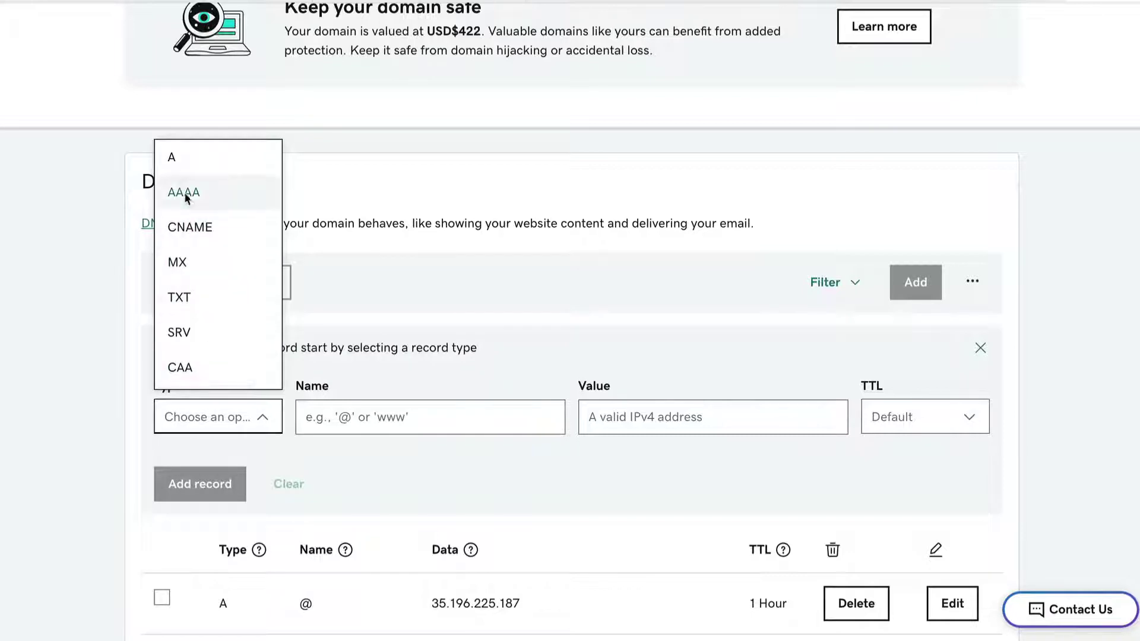
pyautogui.click(177, 158)
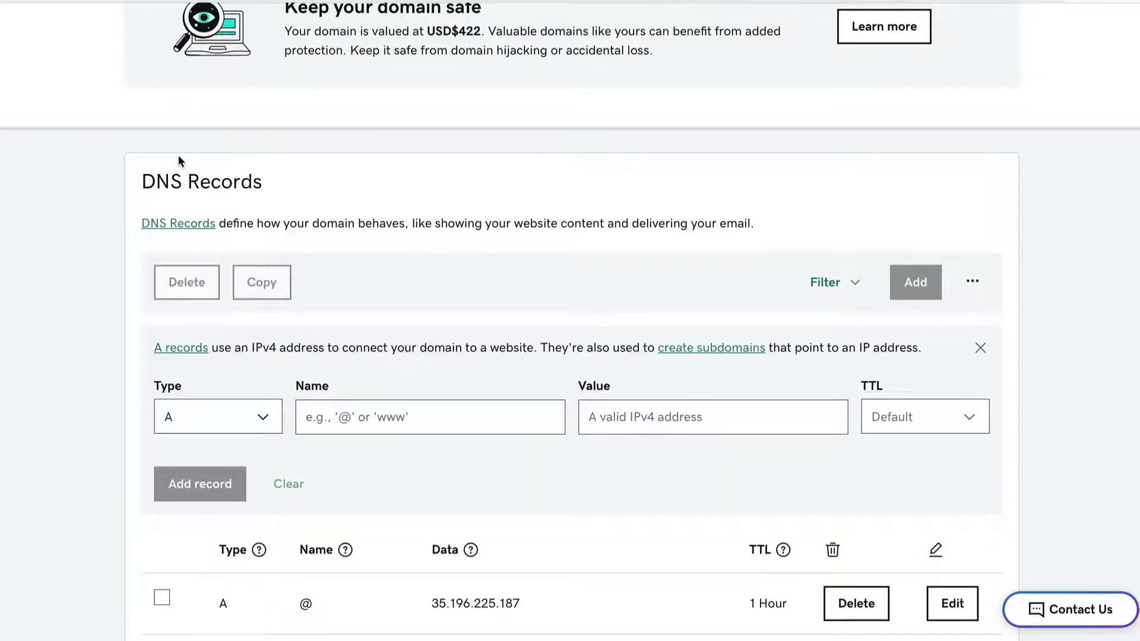
pyautogui.click(329, 418)
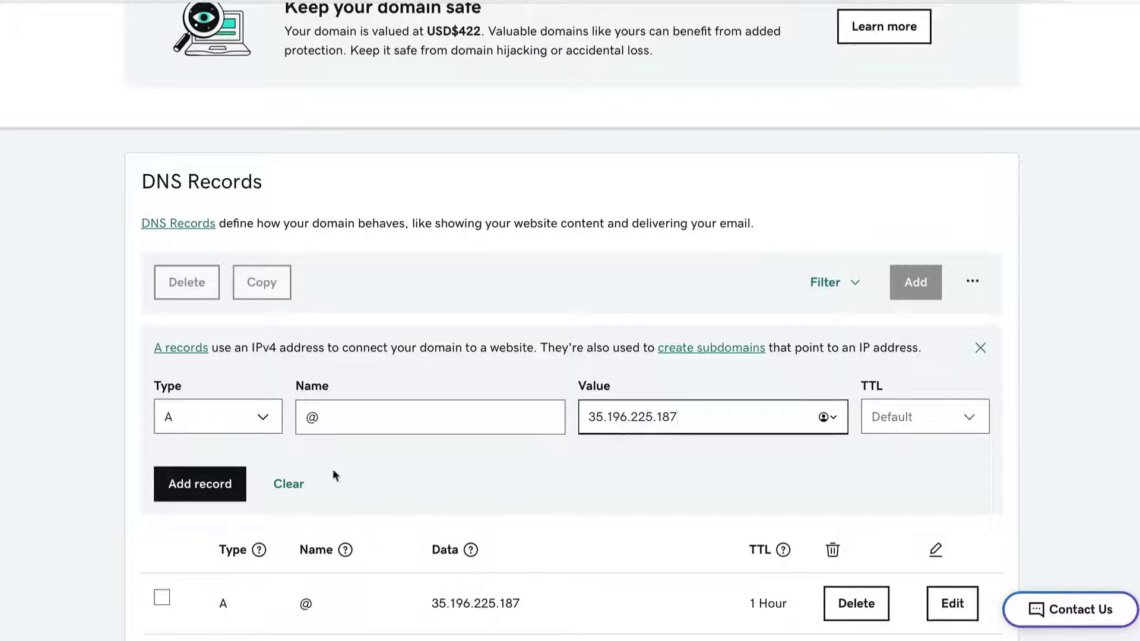
pyautogui.click(200, 488)
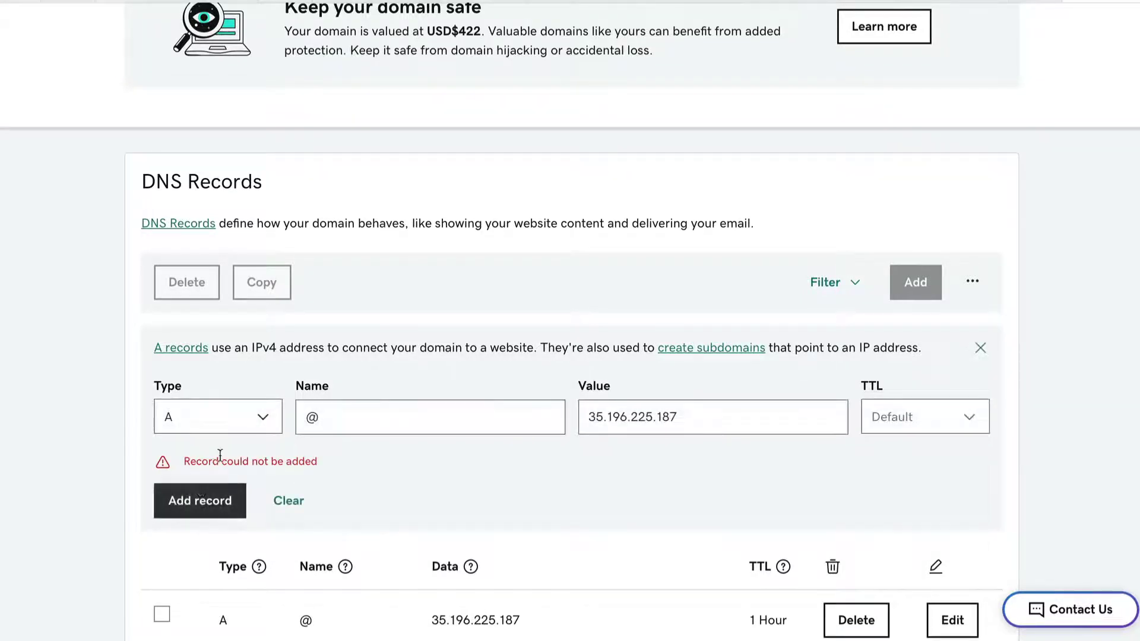
# Step: Review GoDaddy's records confirming @ already points to 35.196.225.187
pyautogui.scroll(-3, 258, 455)
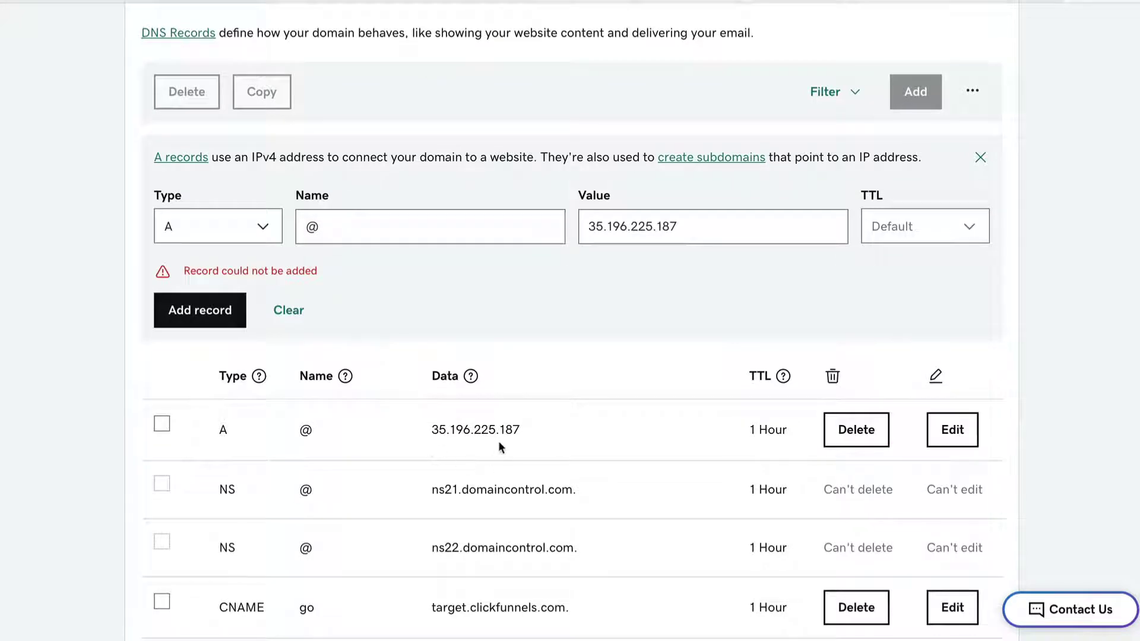
pyautogui.scroll(8, 561, 531)
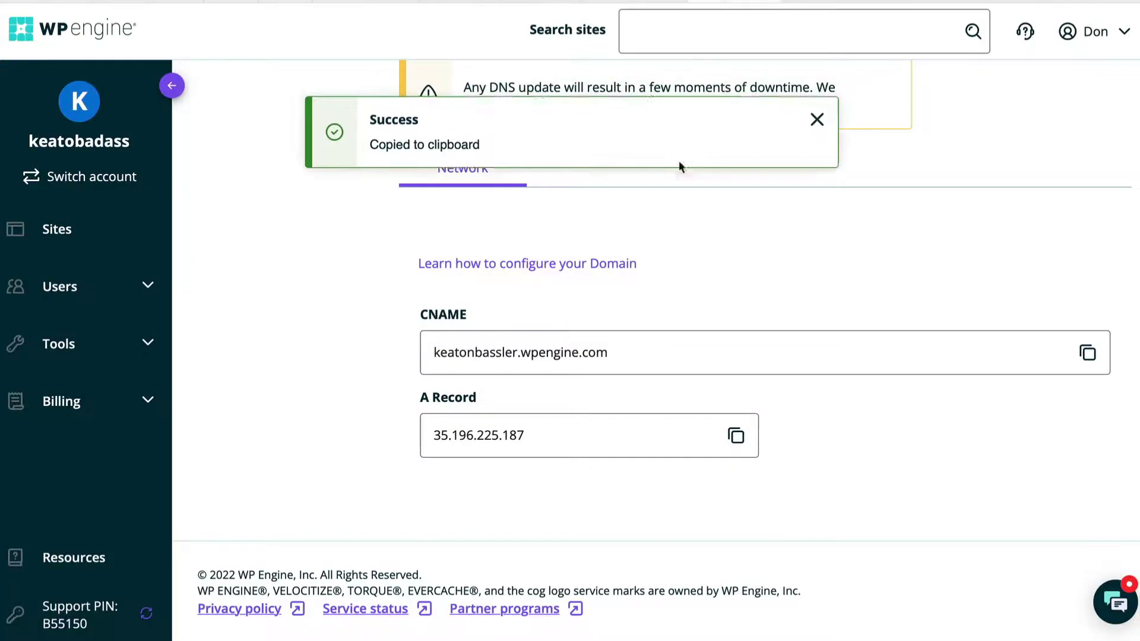
pyautogui.scroll(14, 678, 241)
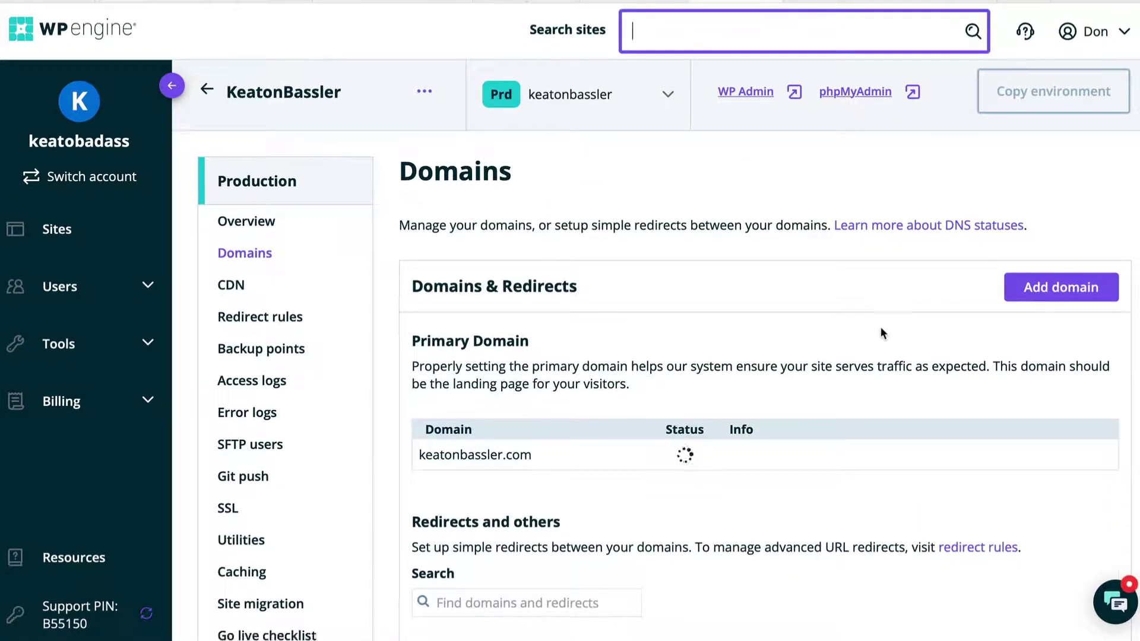
# Step: Scroll the Domains page to check keatonbassler.com's green status, www redirect and DNS details
pyautogui.scroll(-3, 883, 332)
pyautogui.scroll(3, 883, 333)
pyautogui.scroll(-5, 882, 330)
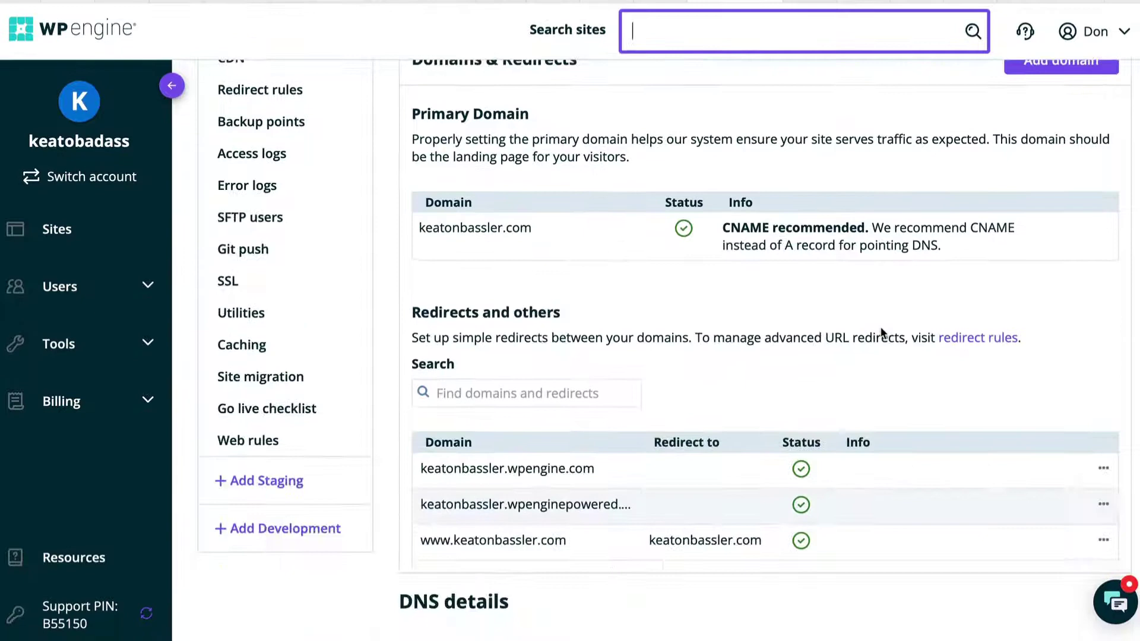
pyautogui.scroll(-4, 881, 328)
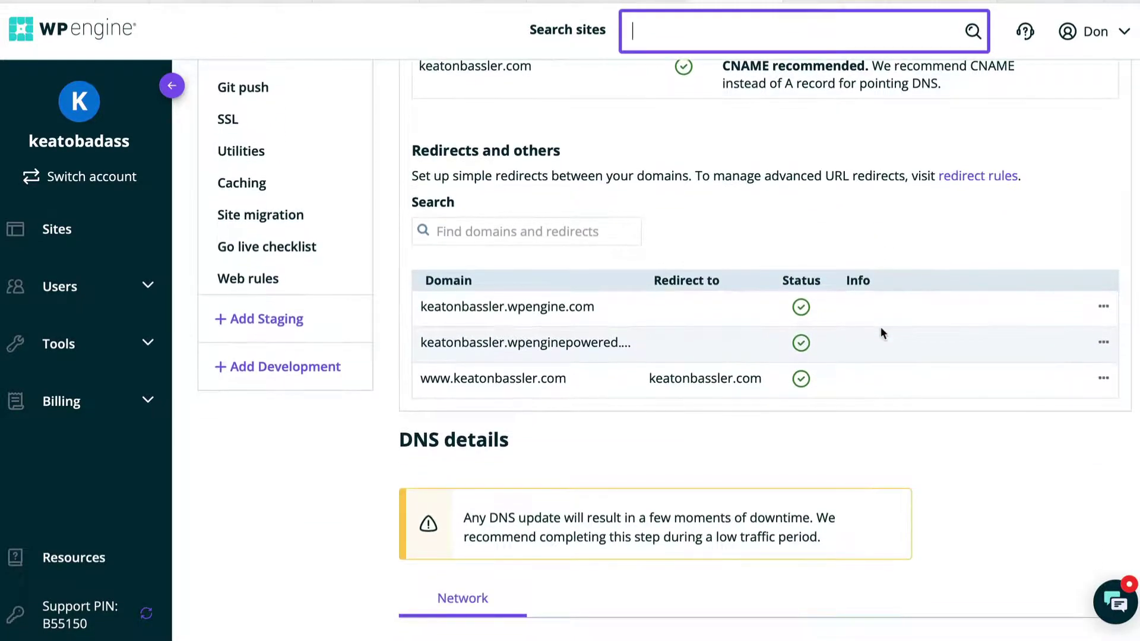
pyautogui.scroll(-3, 881, 333)
pyautogui.scroll(7, 882, 332)
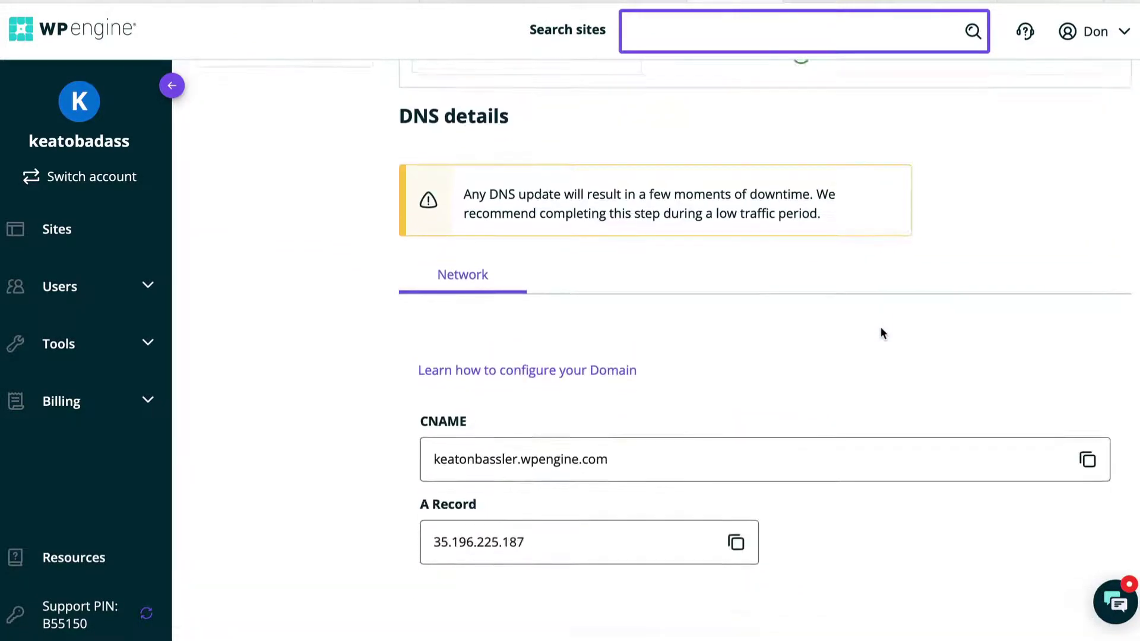
pyautogui.scroll(1, 881, 333)
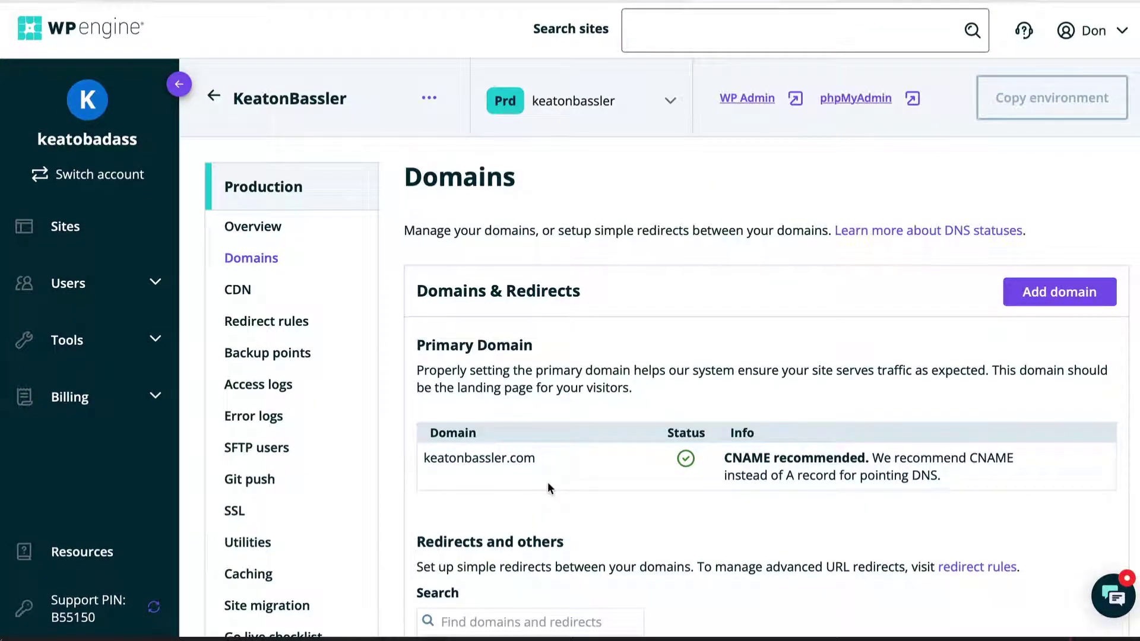
pyautogui.scroll(-5, 547, 482)
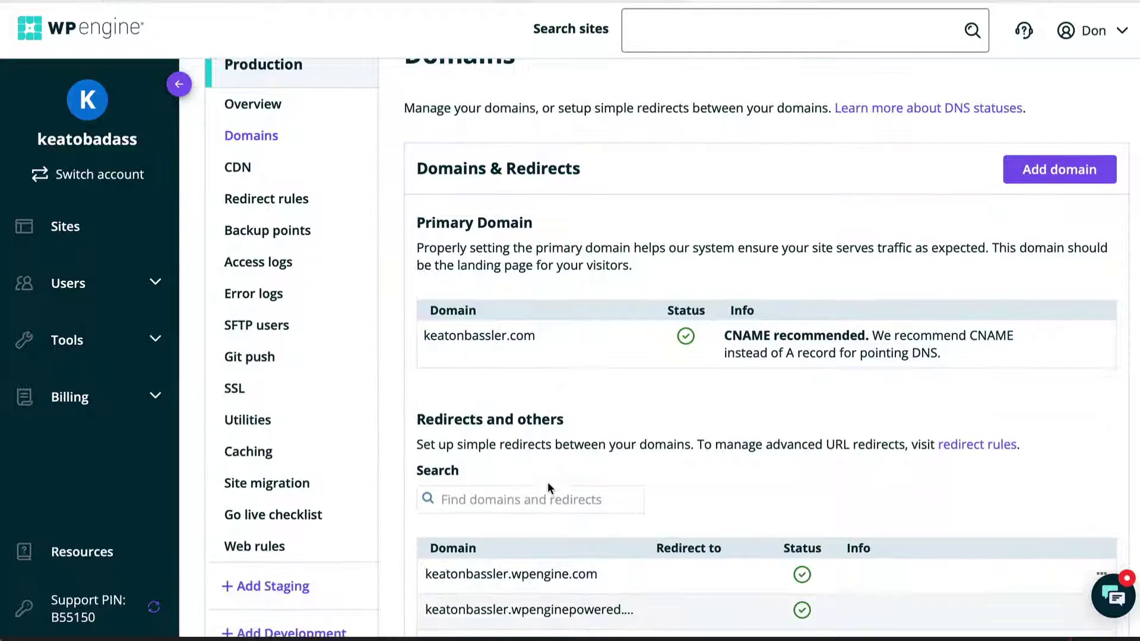
pyautogui.scroll(-7, 547, 482)
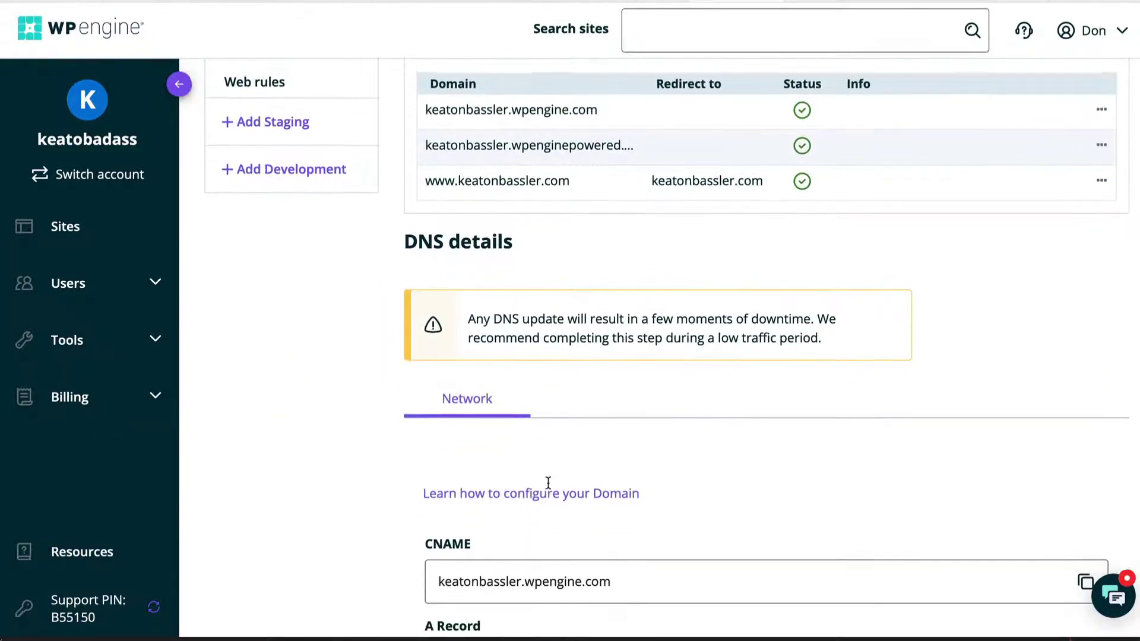
pyautogui.scroll(6, 547, 483)
pyautogui.scroll(6, 547, 482)
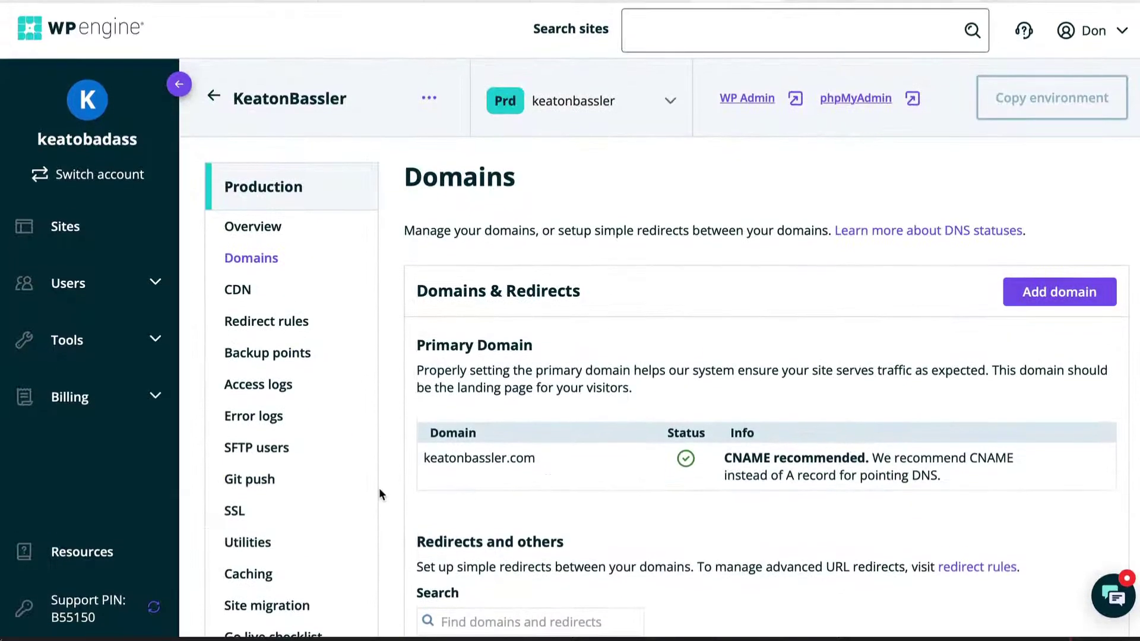
# Step: Open SSL settings and verify the keatonbassler.com Let's Encrypt certificate is Enabled
pyautogui.click(244, 512)
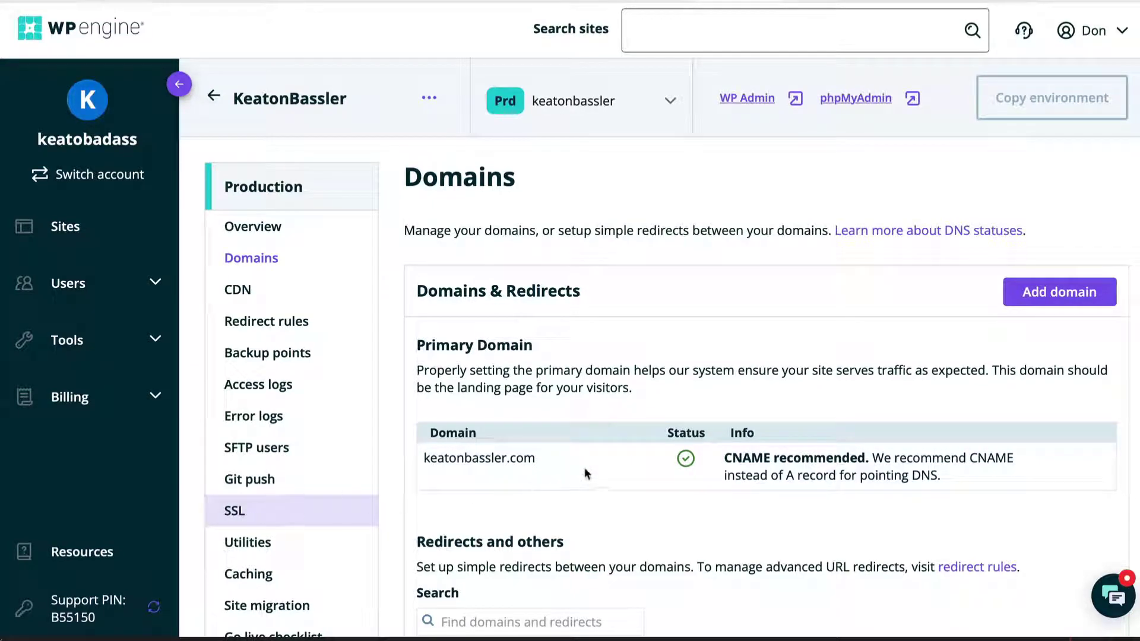
pyautogui.scroll(-1, 588, 472)
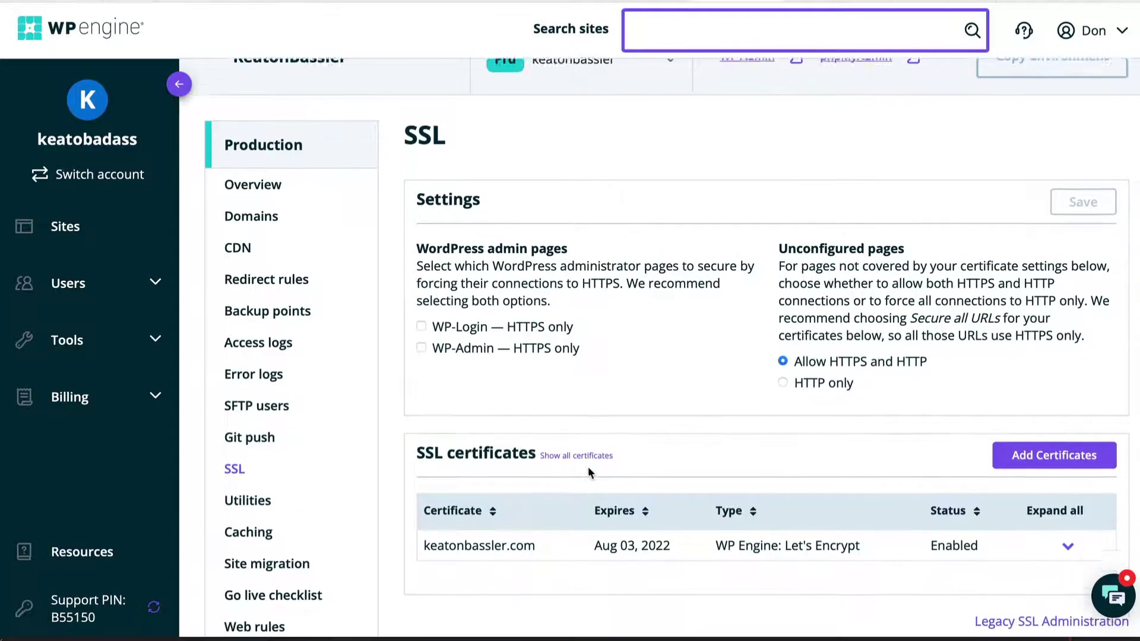
pyautogui.scroll(-1, 588, 466)
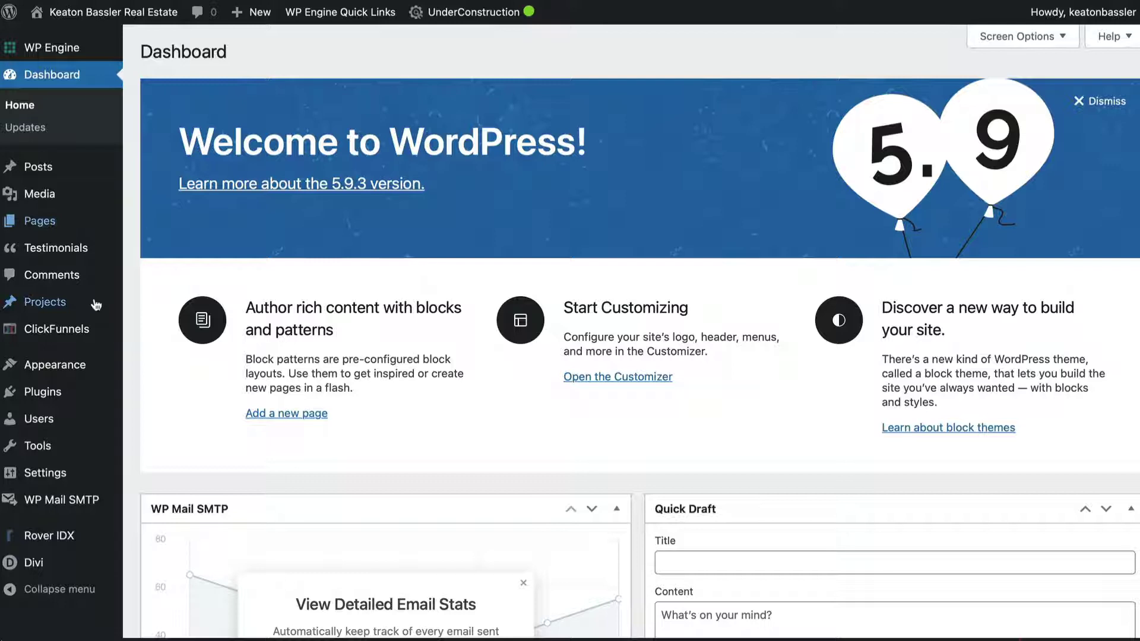
pyautogui.moveTo(40, 475)
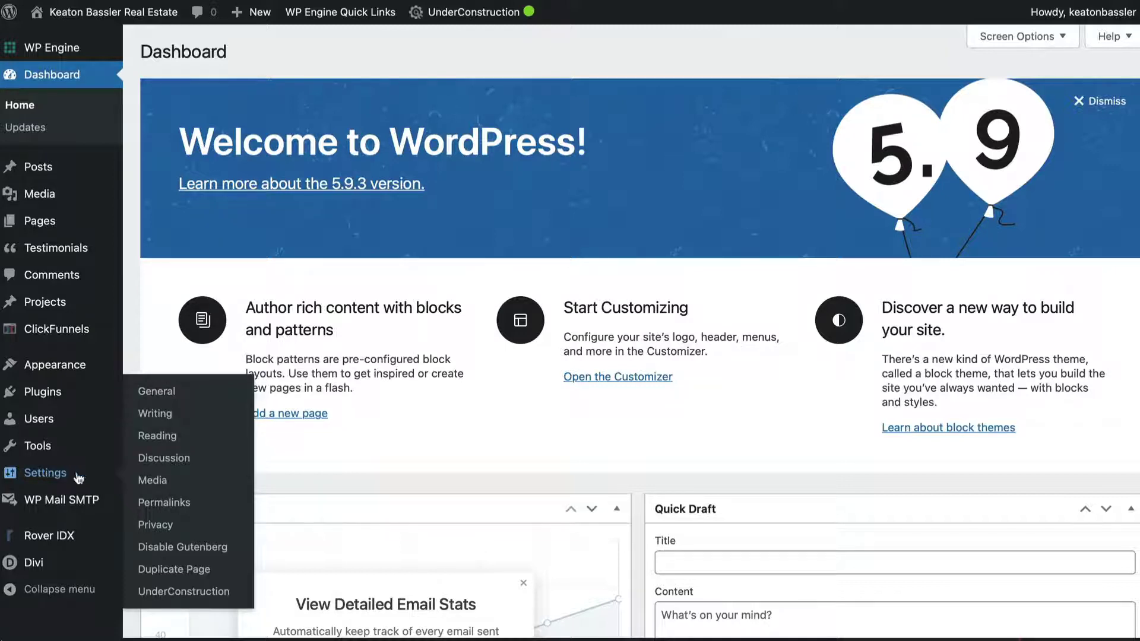
pyautogui.click(157, 392)
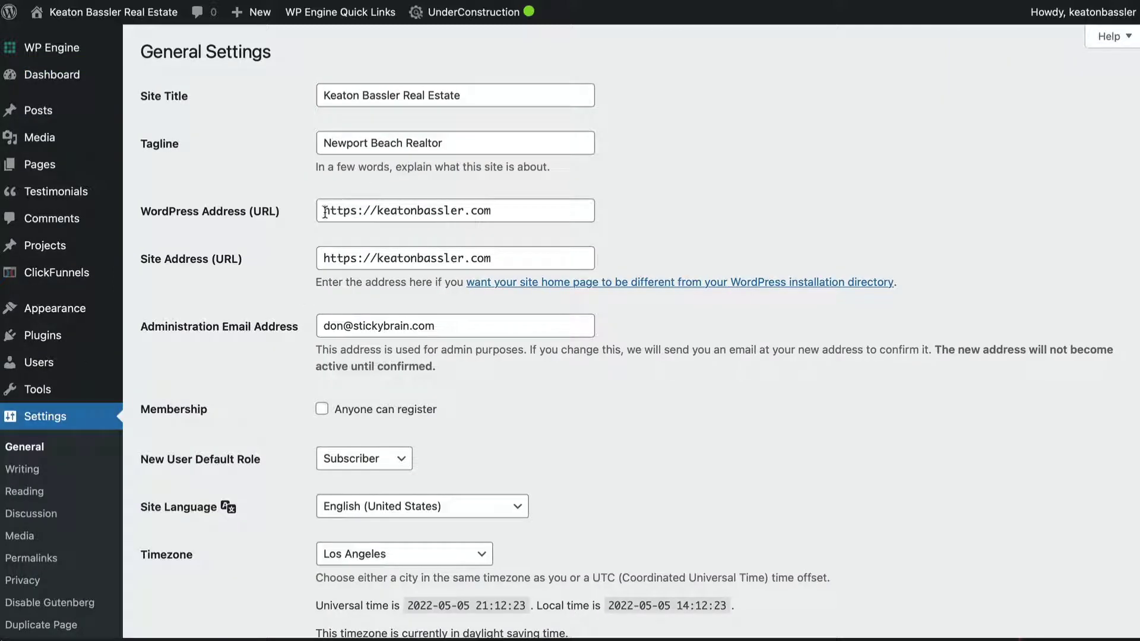
pyautogui.moveTo(324, 210); pyautogui.dragTo(358, 211)
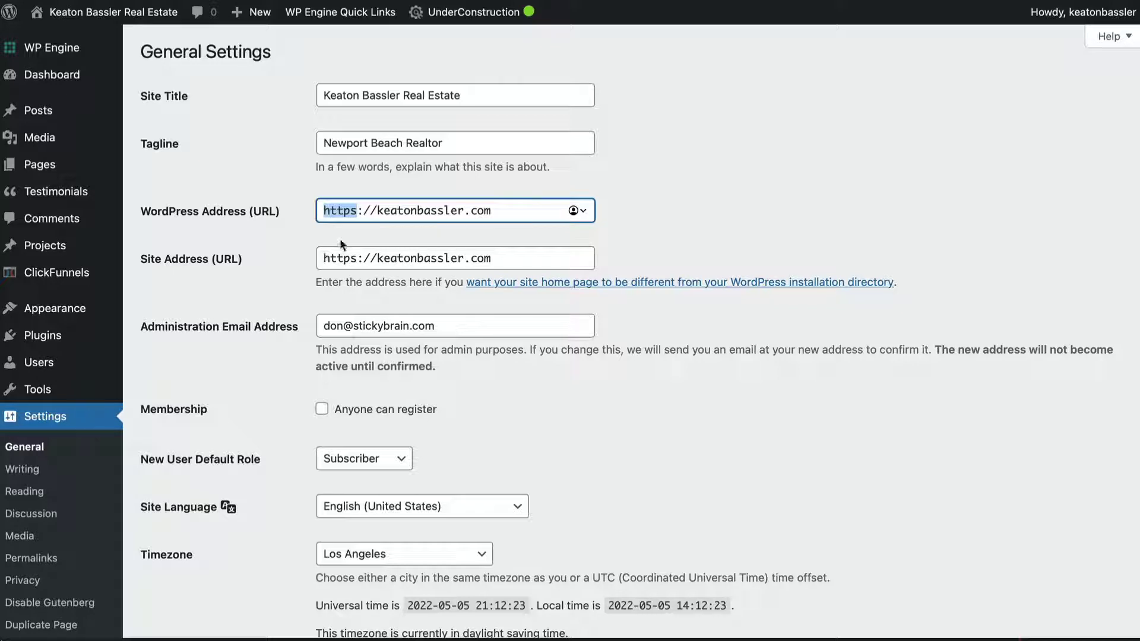
pyautogui.moveTo(78, 13)
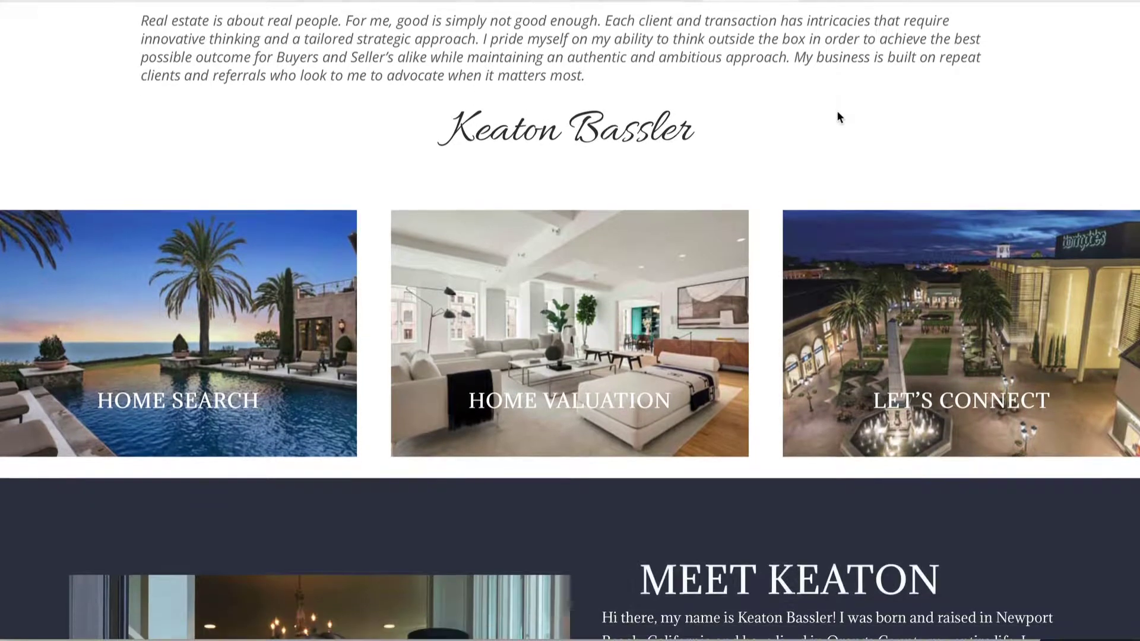
# Step: Scroll the live Keaton Bassler Real Estate home page from the introduction to the footer contact details
pyautogui.scroll(-1, 839, 117)
pyautogui.scroll(-1, 840, 116)
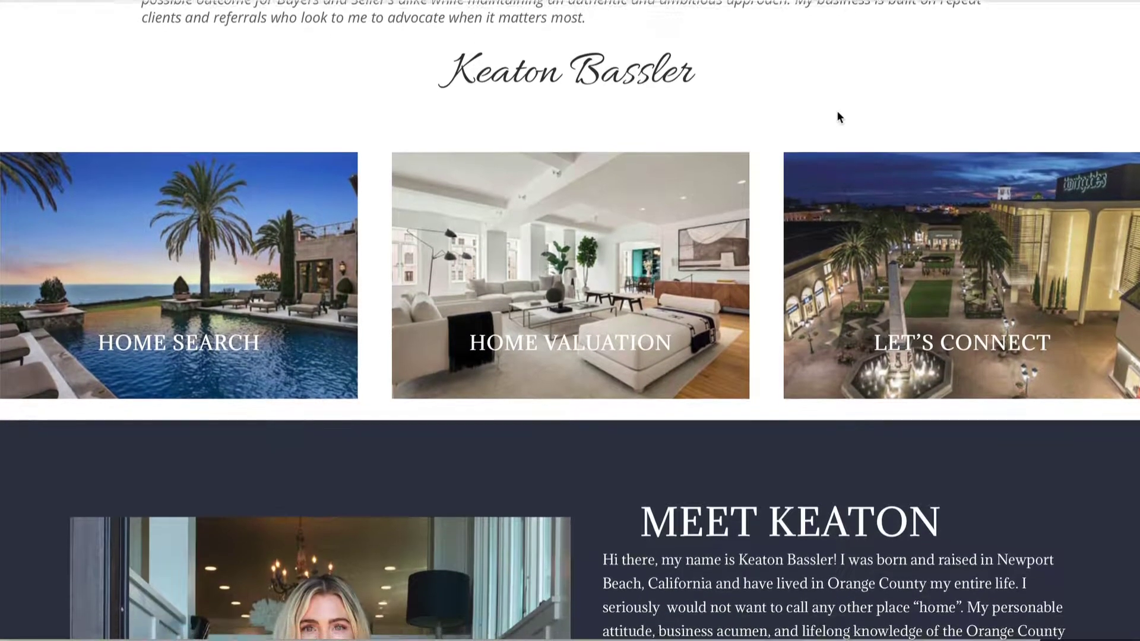
pyautogui.scroll(-1, 840, 116)
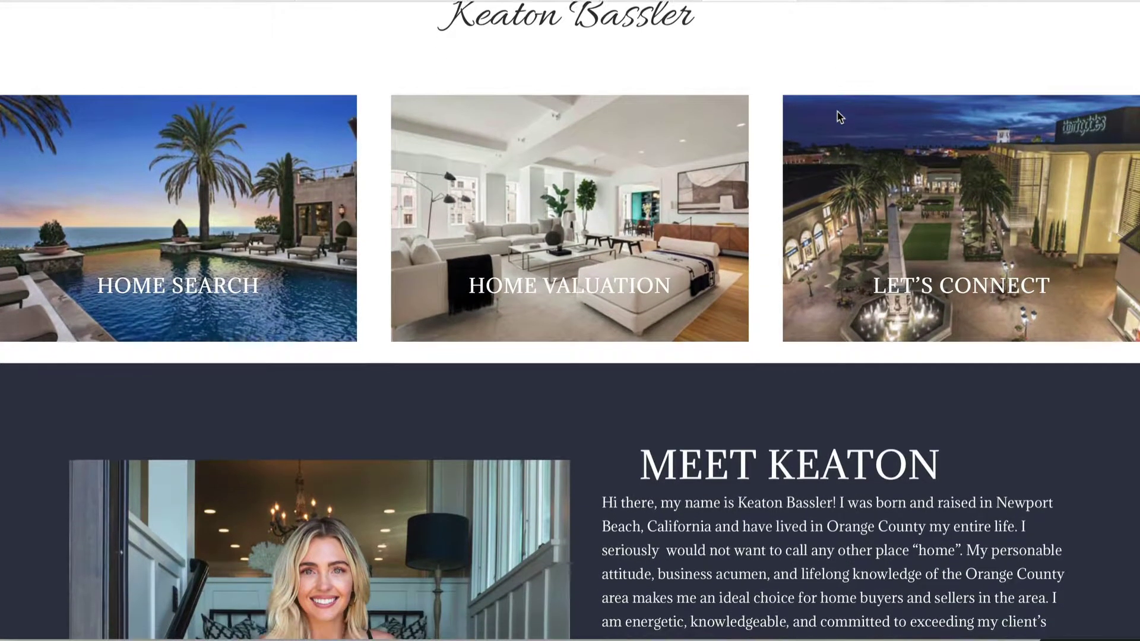
pyautogui.scroll(-1, 839, 117)
pyautogui.scroll(-2, 840, 117)
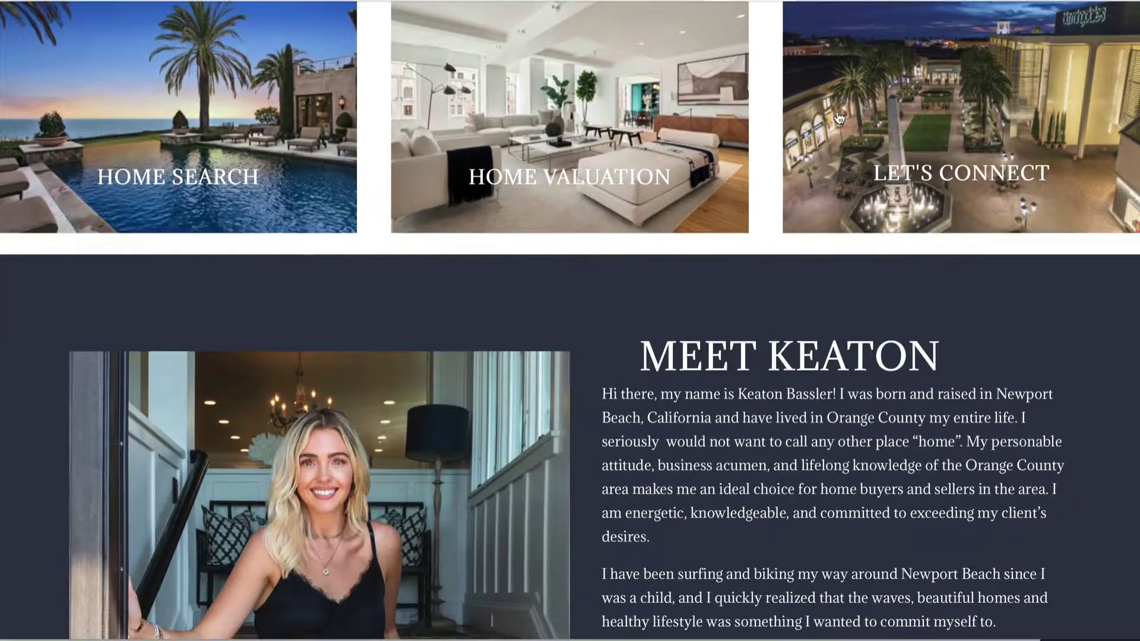
pyautogui.scroll(-2, 839, 116)
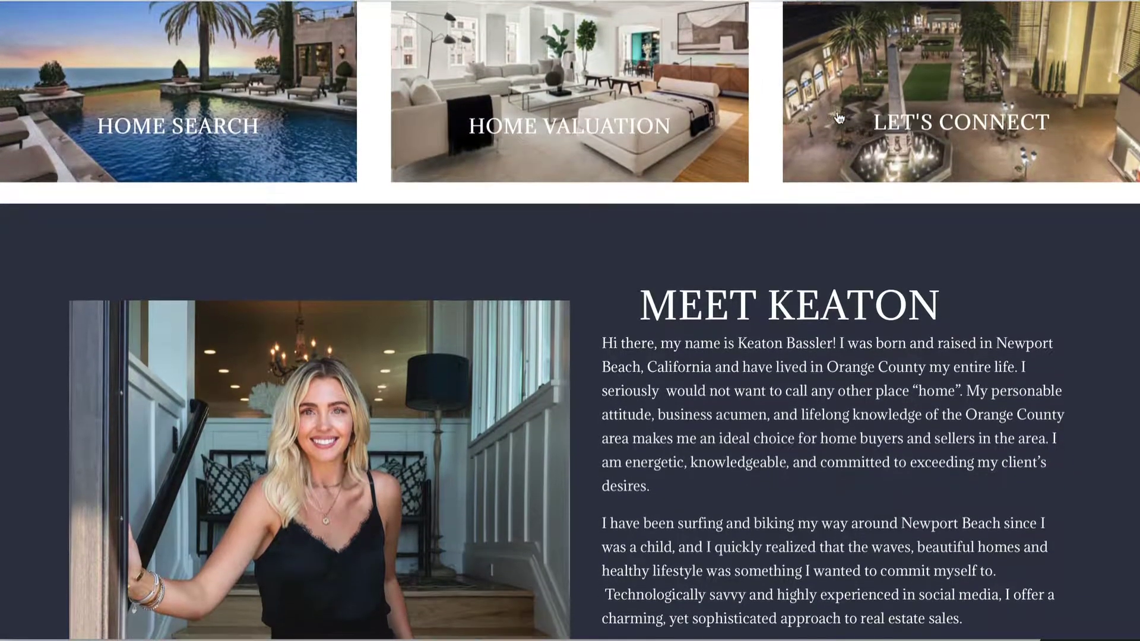
pyautogui.scroll(-3, 840, 116)
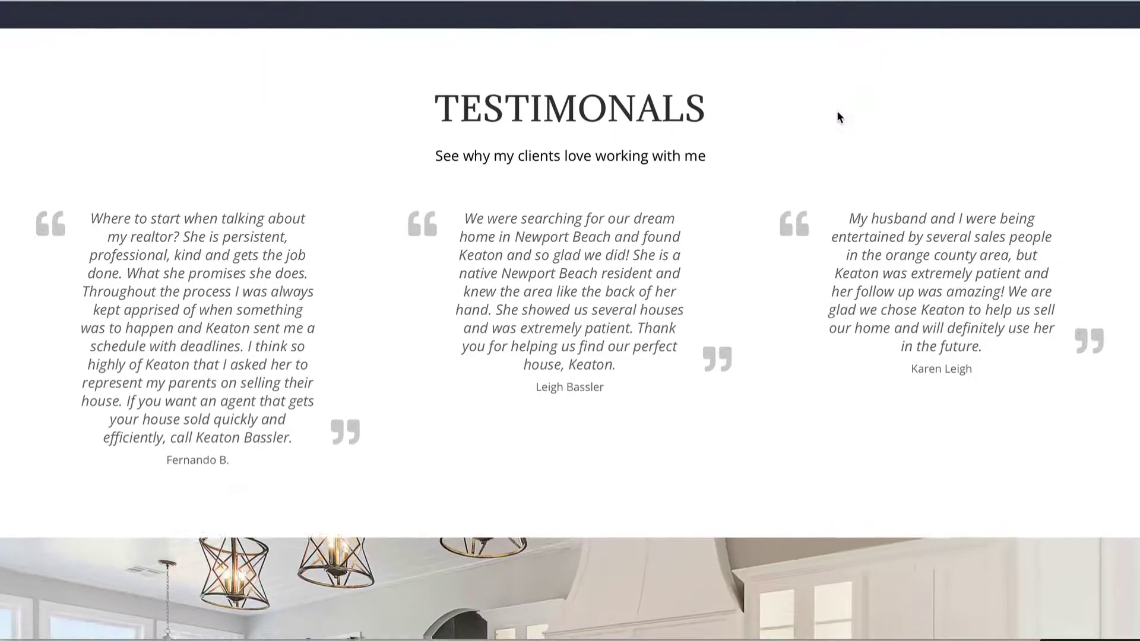
pyautogui.scroll(-5, 840, 116)
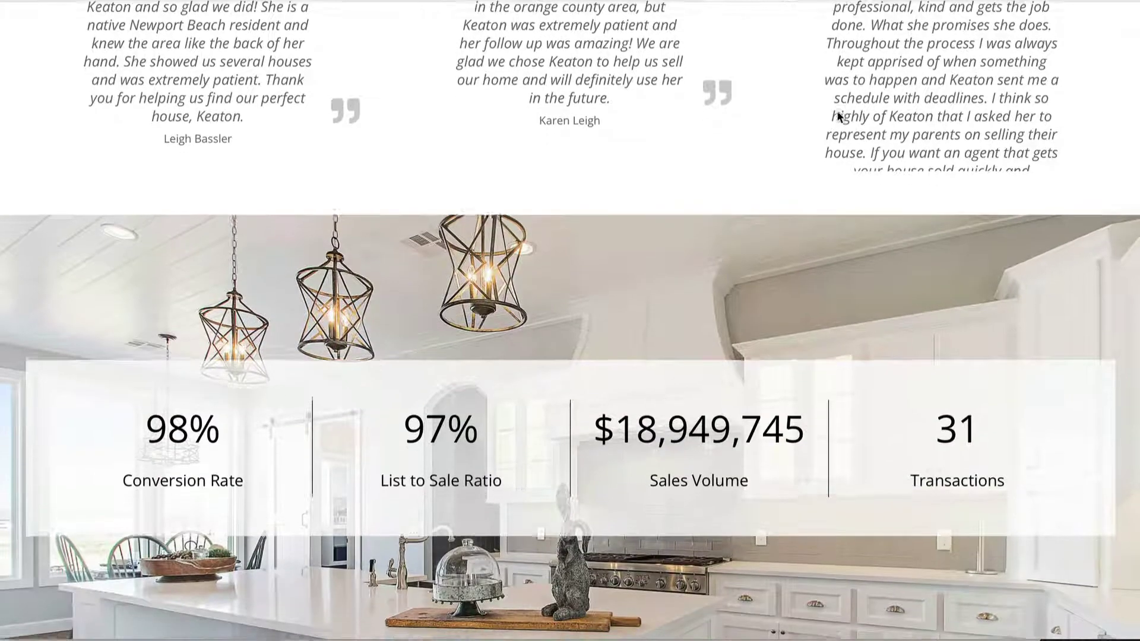
pyautogui.scroll(-5, 838, 116)
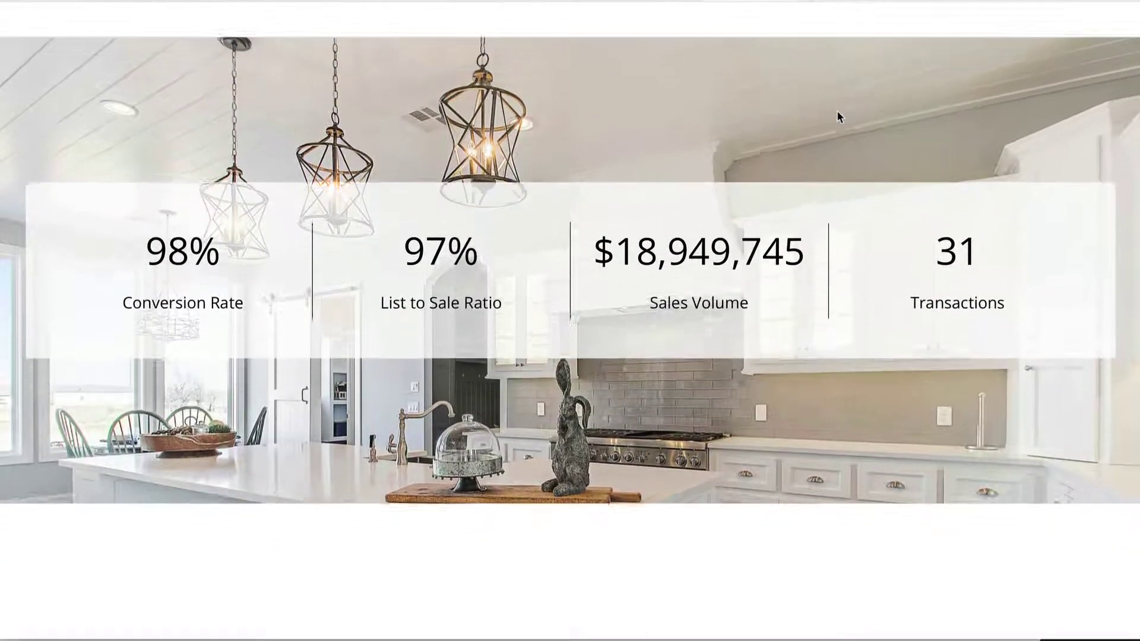
pyautogui.scroll(-5, 839, 116)
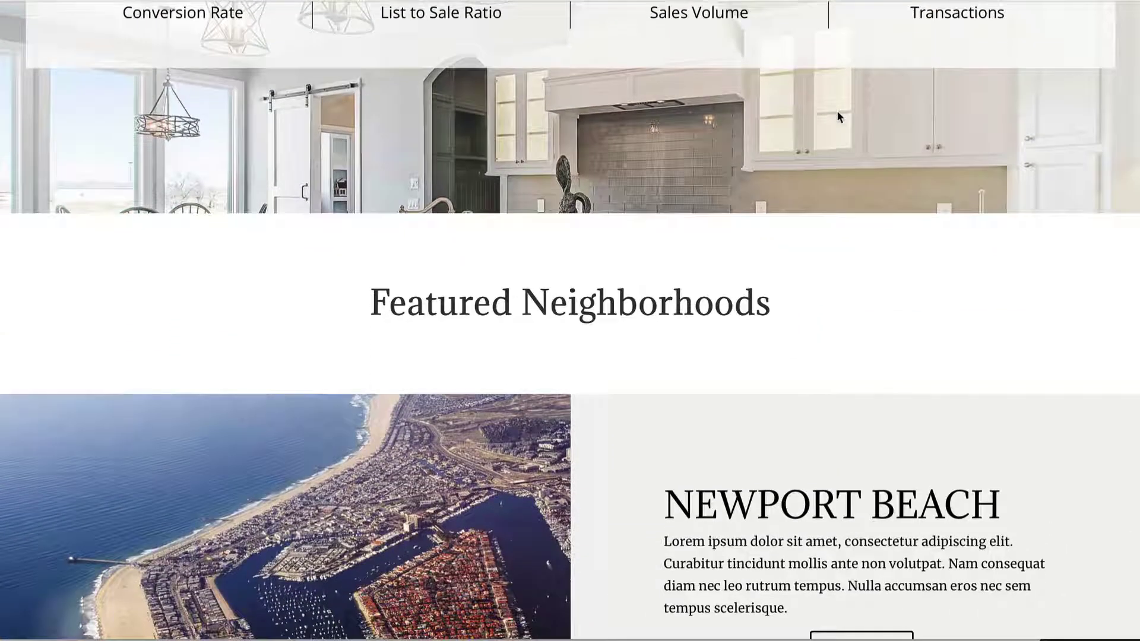
pyautogui.scroll(-7, 839, 117)
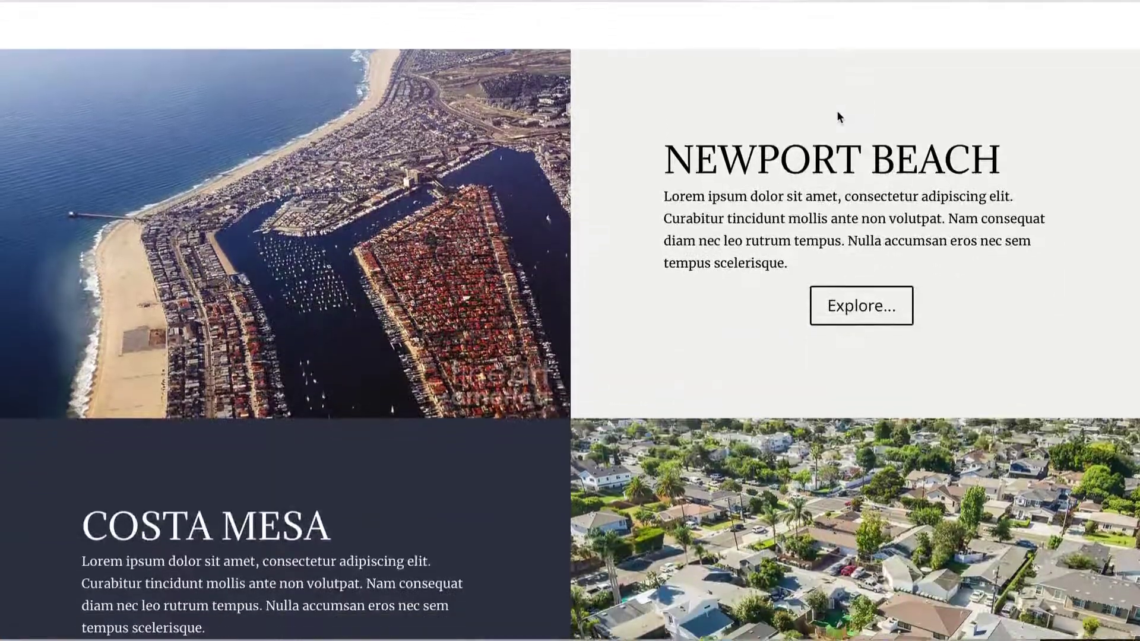
pyautogui.scroll(-20, 838, 117)
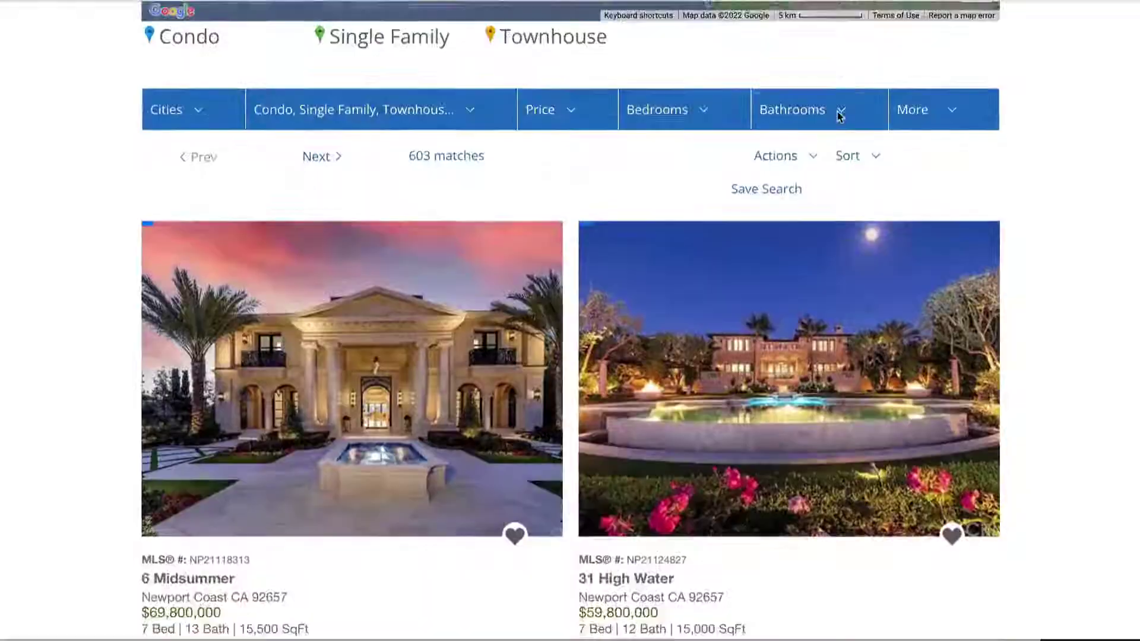
pyautogui.scroll(-20, 839, 116)
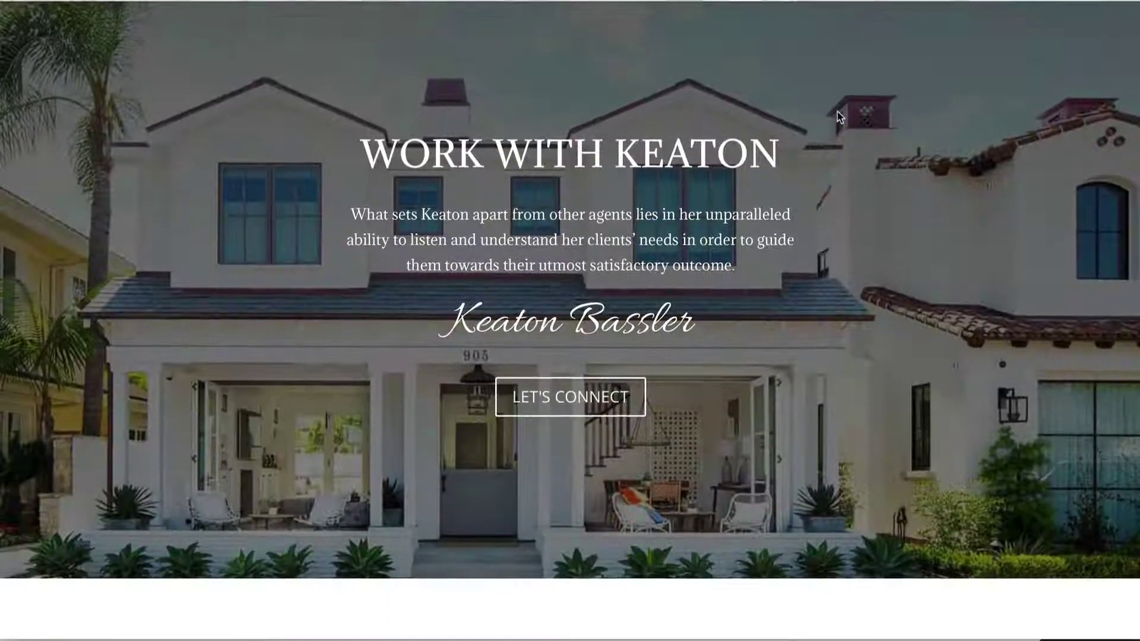
pyautogui.scroll(-3, 839, 116)
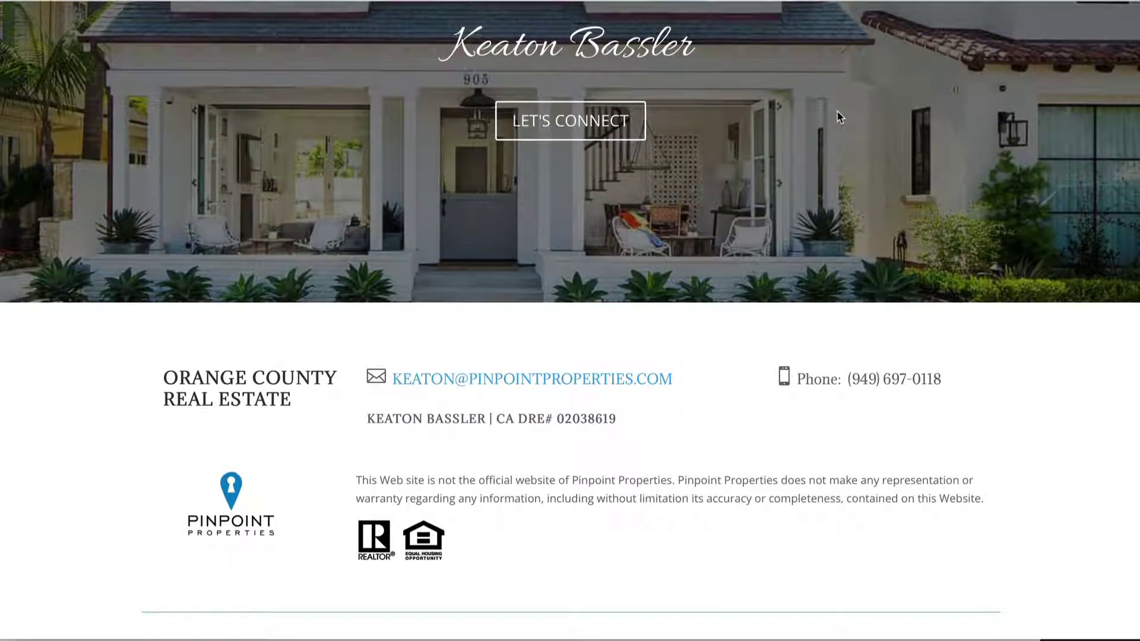